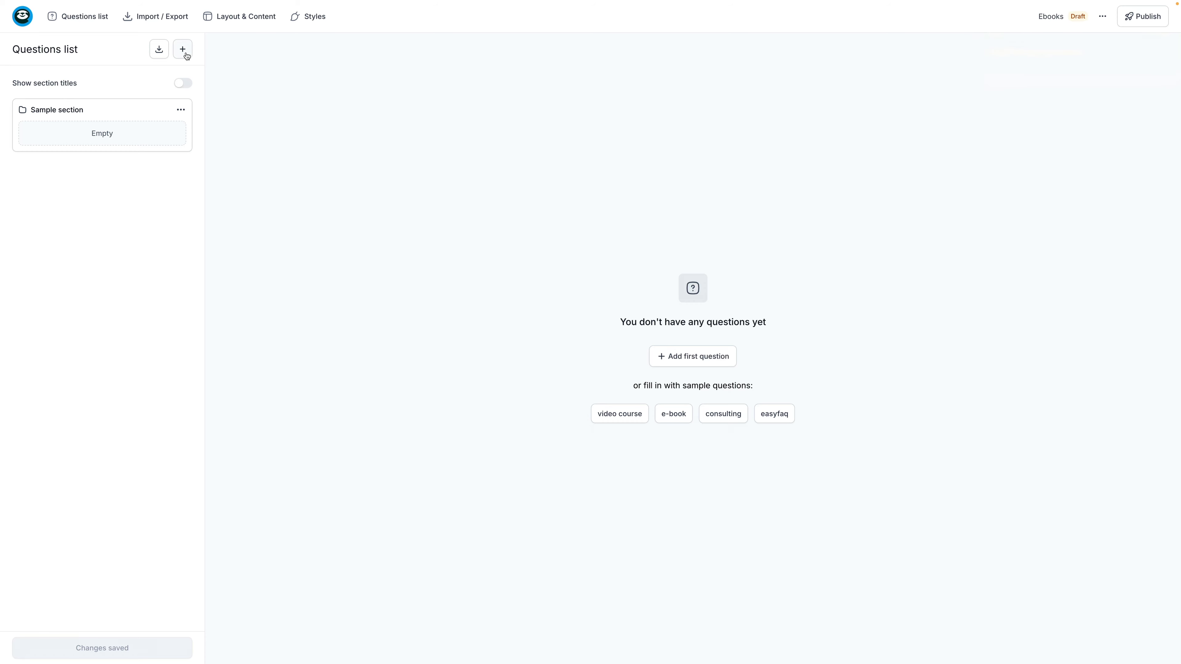
# Fill the empty FAQ with the e-book sample questions, save the changes and return to the questions list
pyautogui.click(158, 51)
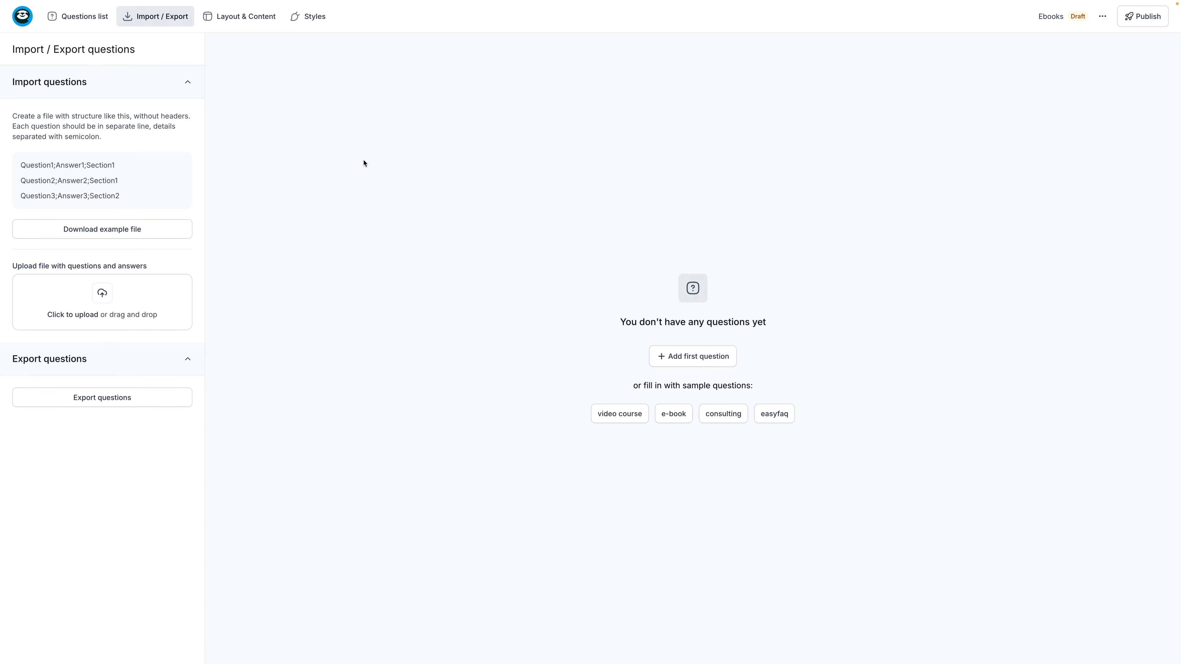
pyautogui.click(674, 414)
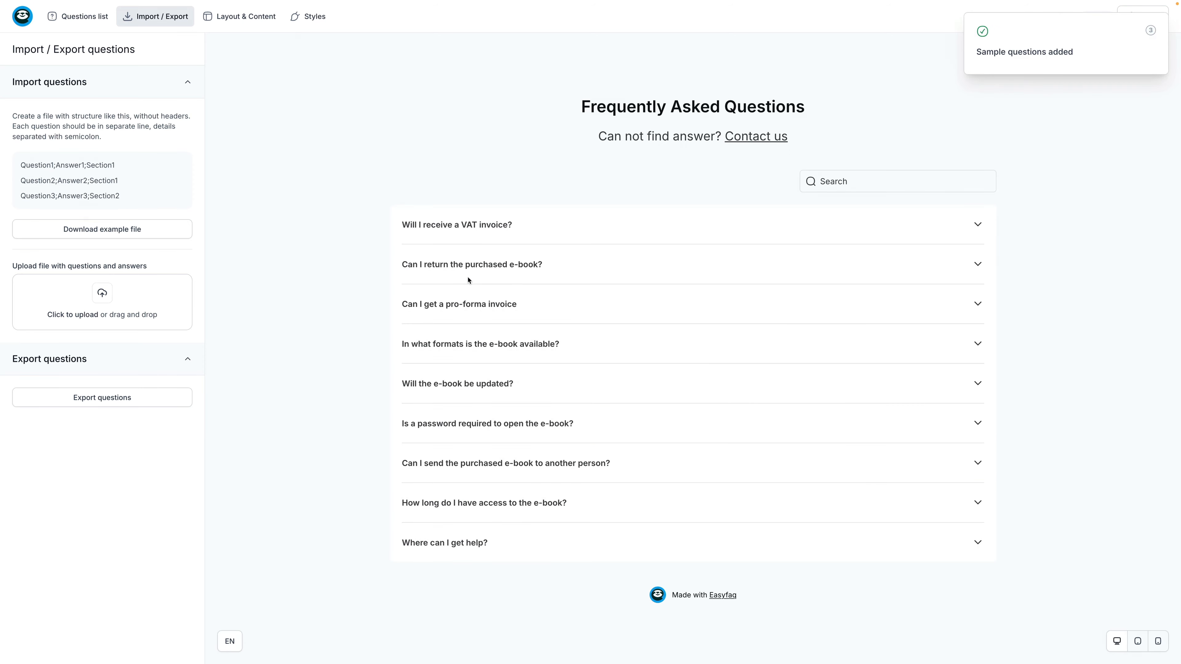
pyautogui.click(79, 17)
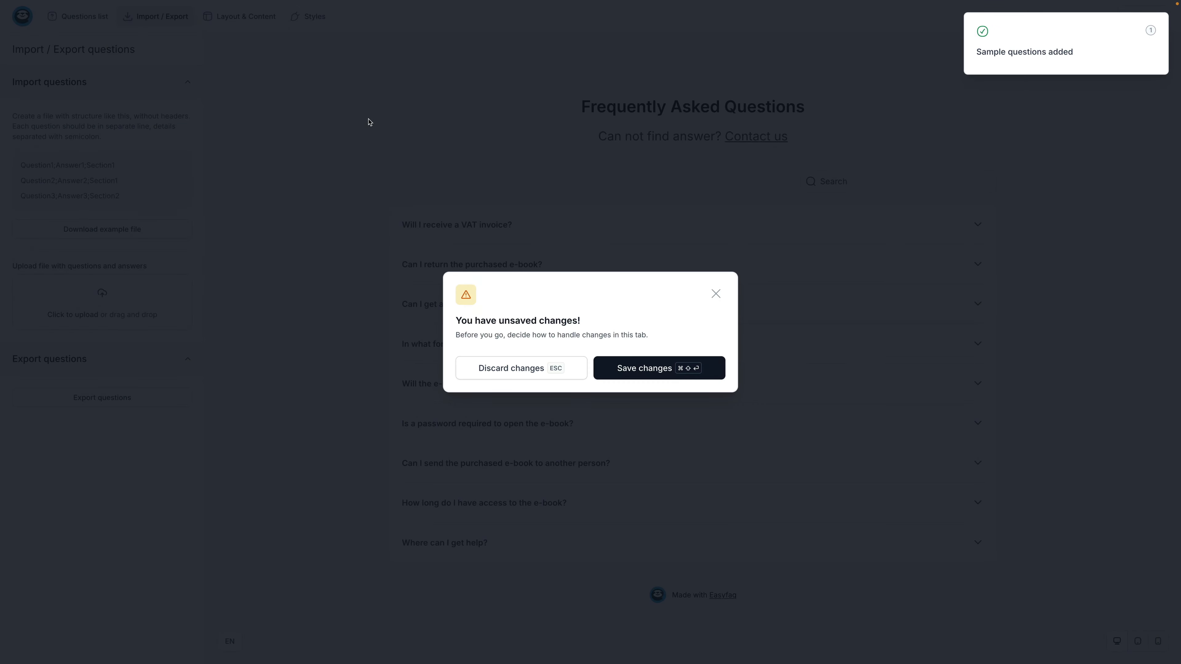
pyautogui.click(660, 370)
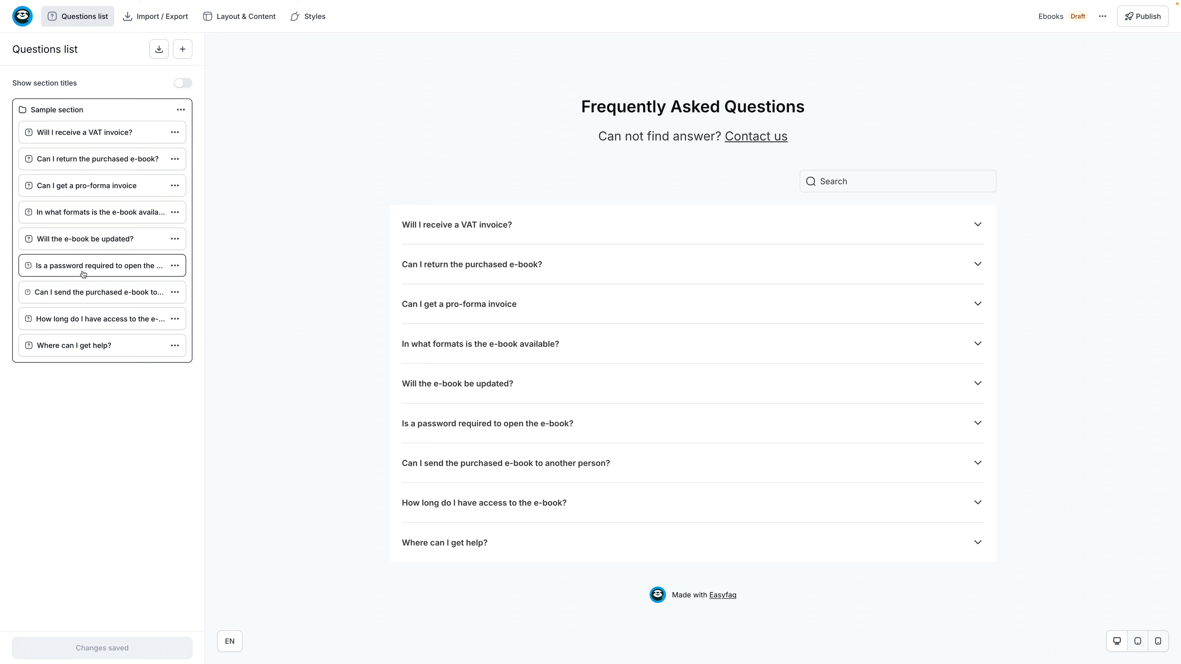
# Reorder the questions so the password question precedes "Will the e-book be updated?" and the pro-forma invoice question follows it
pyautogui.moveTo(85, 269); pyautogui.dragTo(101, 250)
# Hide the question "Will the e-book be updated?" and make it visible again
pyautogui.click(175, 239)
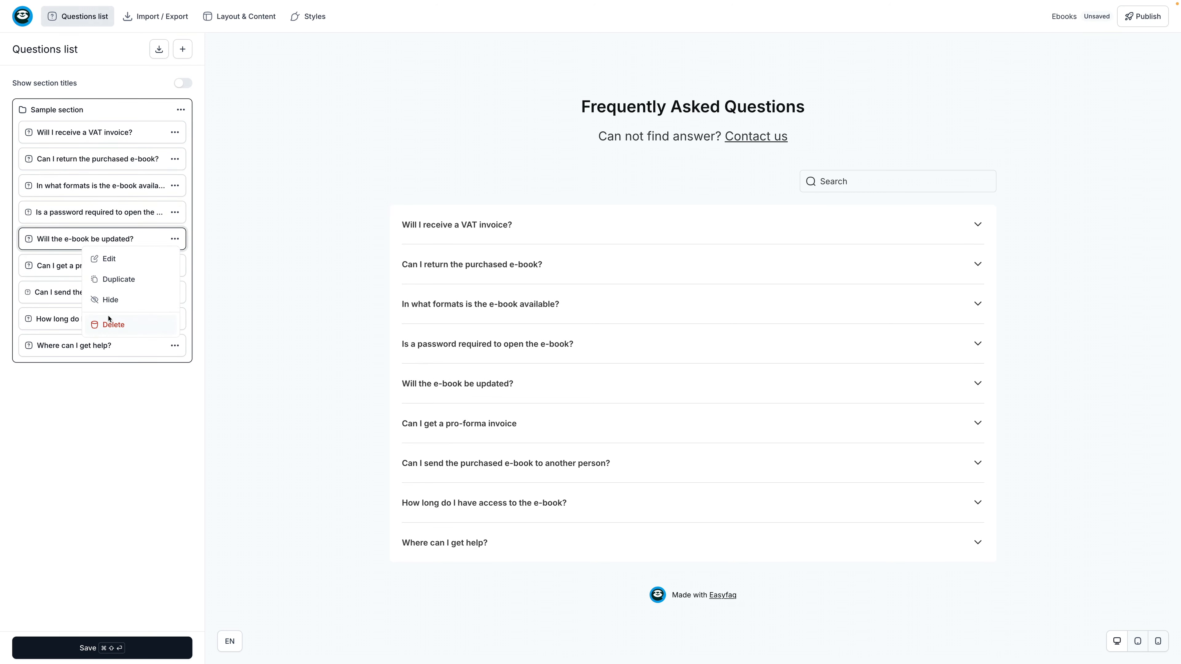
pyautogui.click(108, 300)
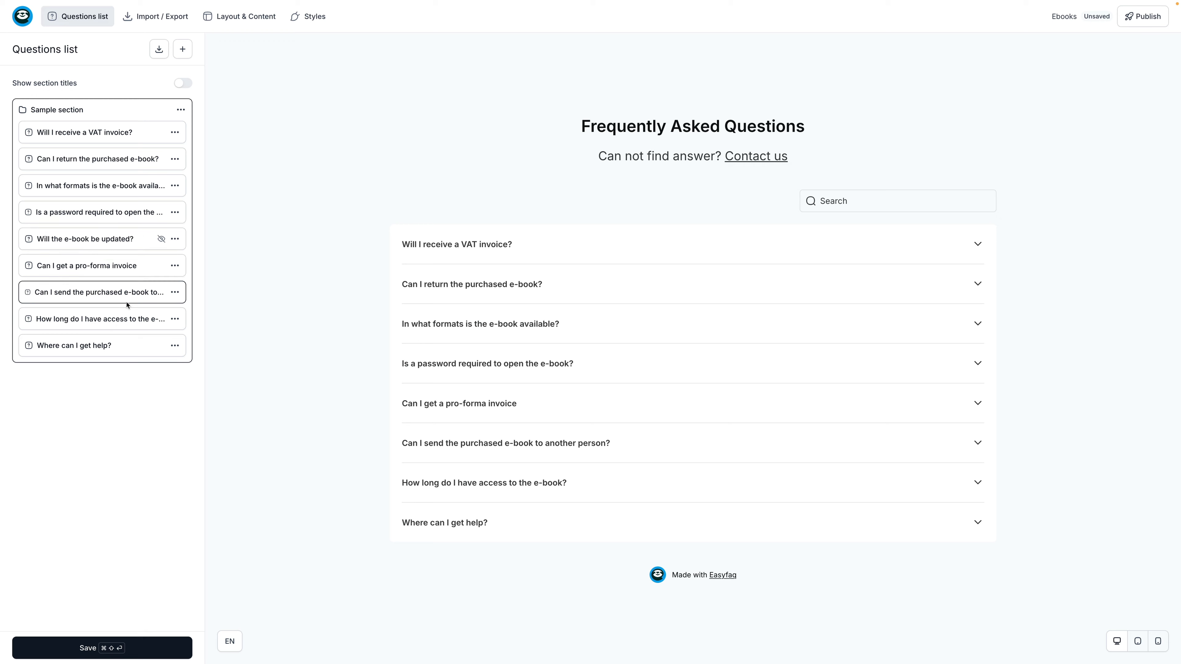
pyautogui.click(160, 239)
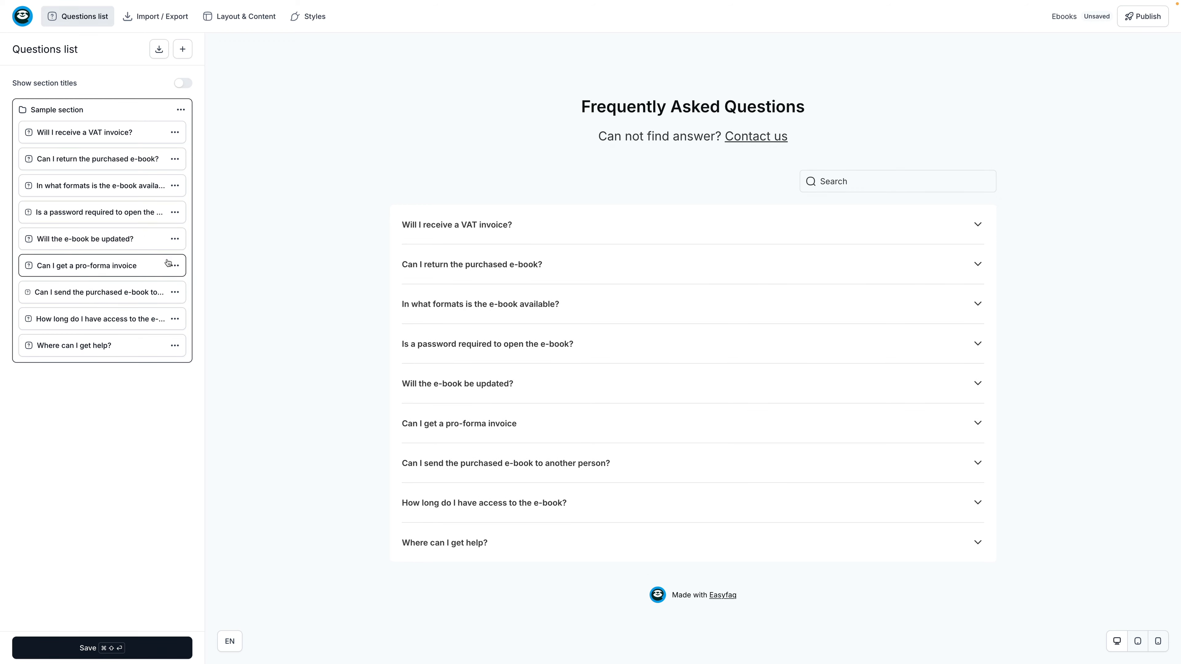
# Open "Will the e-book be updated?" for editing, saving the pending reorder, and return to the questions list
pyautogui.click(106, 240)
pyautogui.click(635, 368)
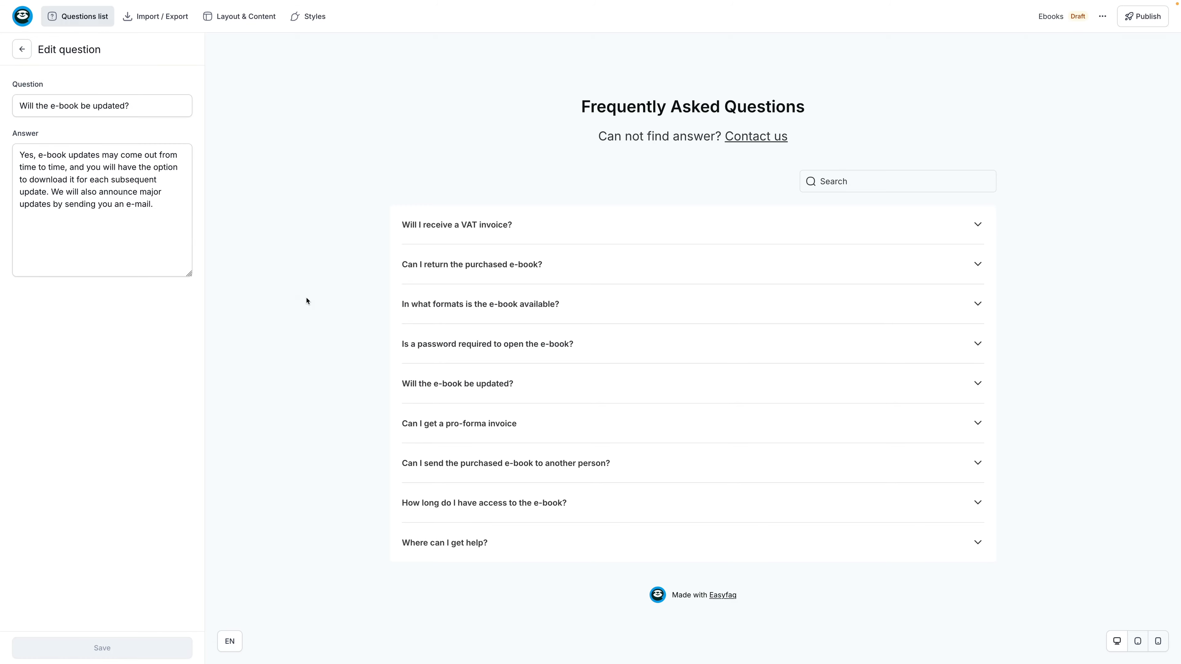
pyautogui.click(23, 53)
# Test the FAQ preview by expanding and collapsing the first question, searching for "e-b" and clearing the search
pyautogui.click(977, 227)
pyautogui.click(970, 224)
pyautogui.click(855, 189)
pyautogui.write('e-b')
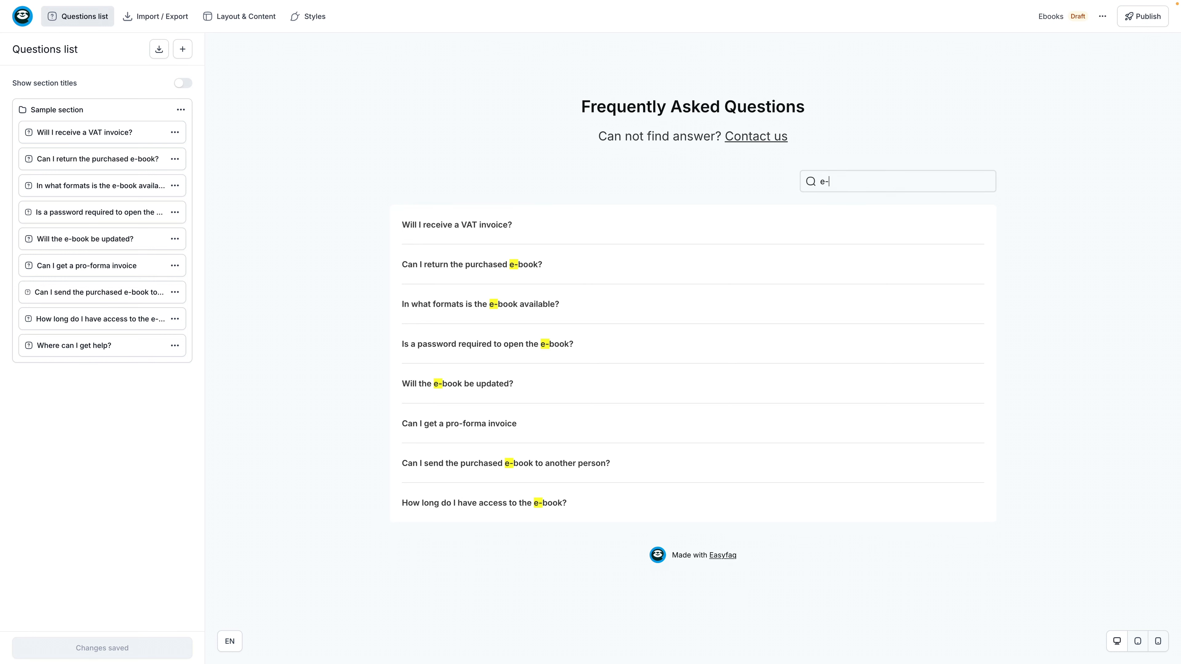
pyautogui.press('BackSpace')
pyautogui.press('BackSpace')
pyautogui.press('BackSpace')
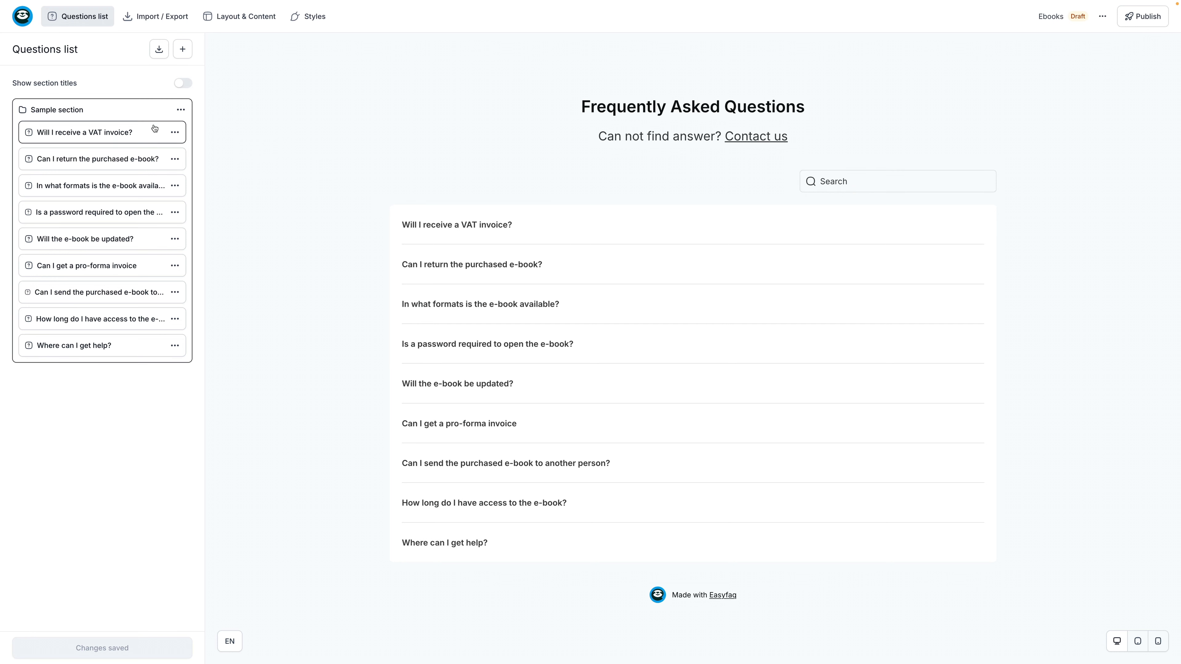
# Turn on section titles, rename the sample section to "Ebooks" and save
pyautogui.click(184, 84)
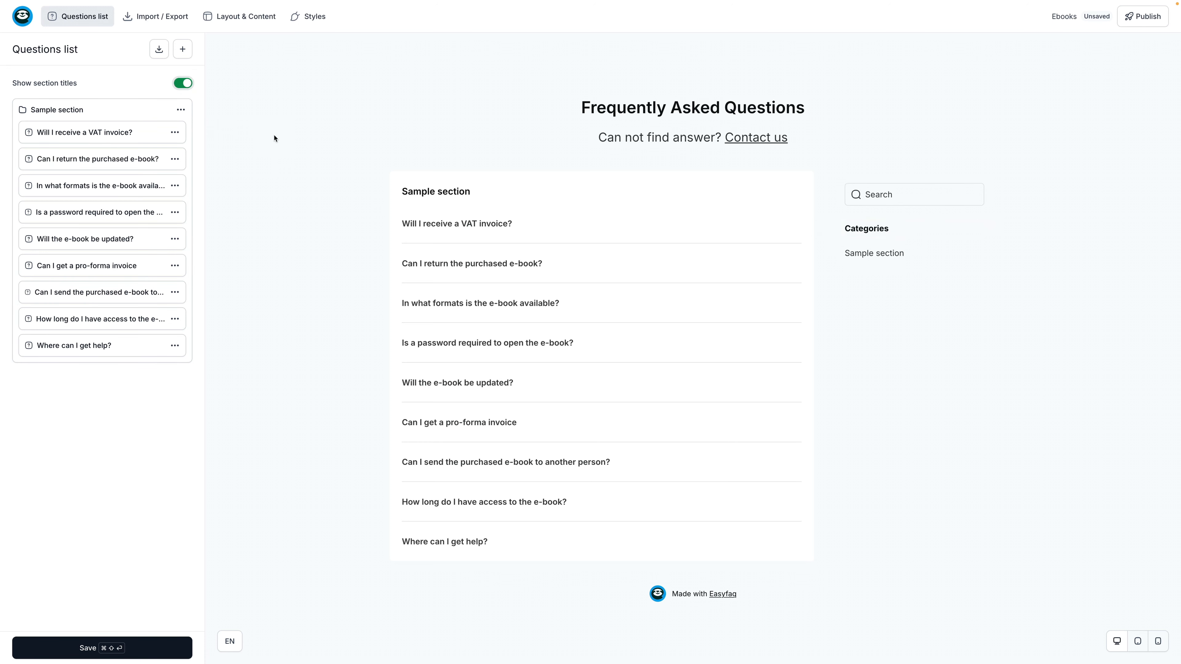
pyautogui.click(807, 186)
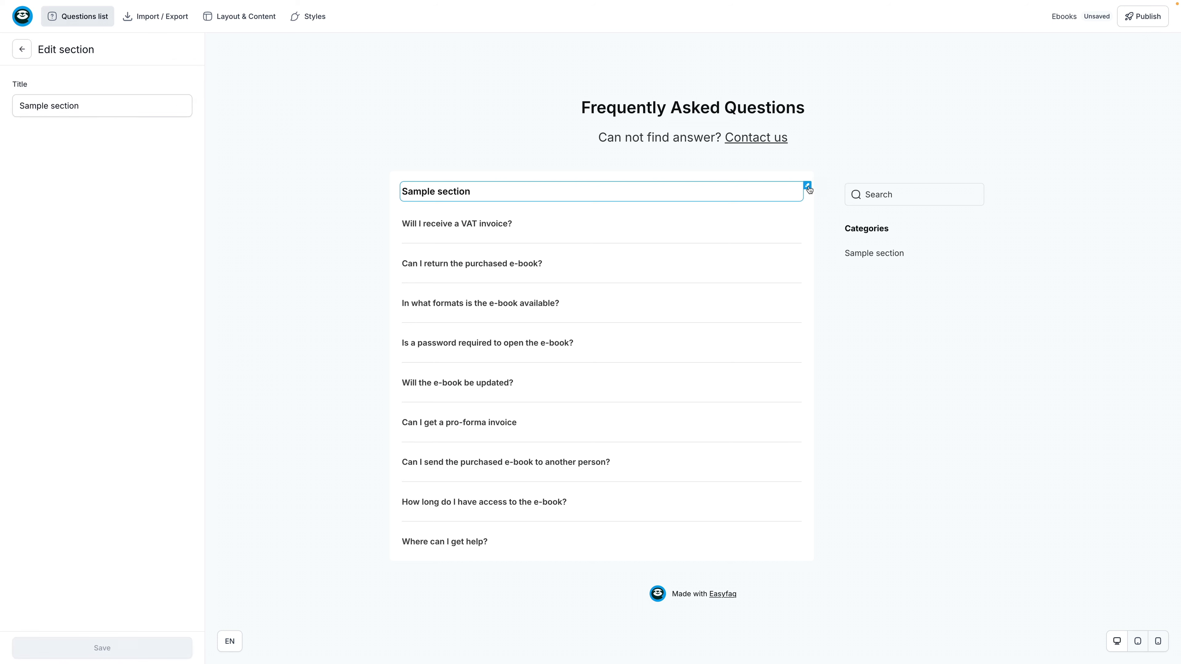
pyautogui.tripleClick(89, 106)
pyautogui.write('Ebooks')
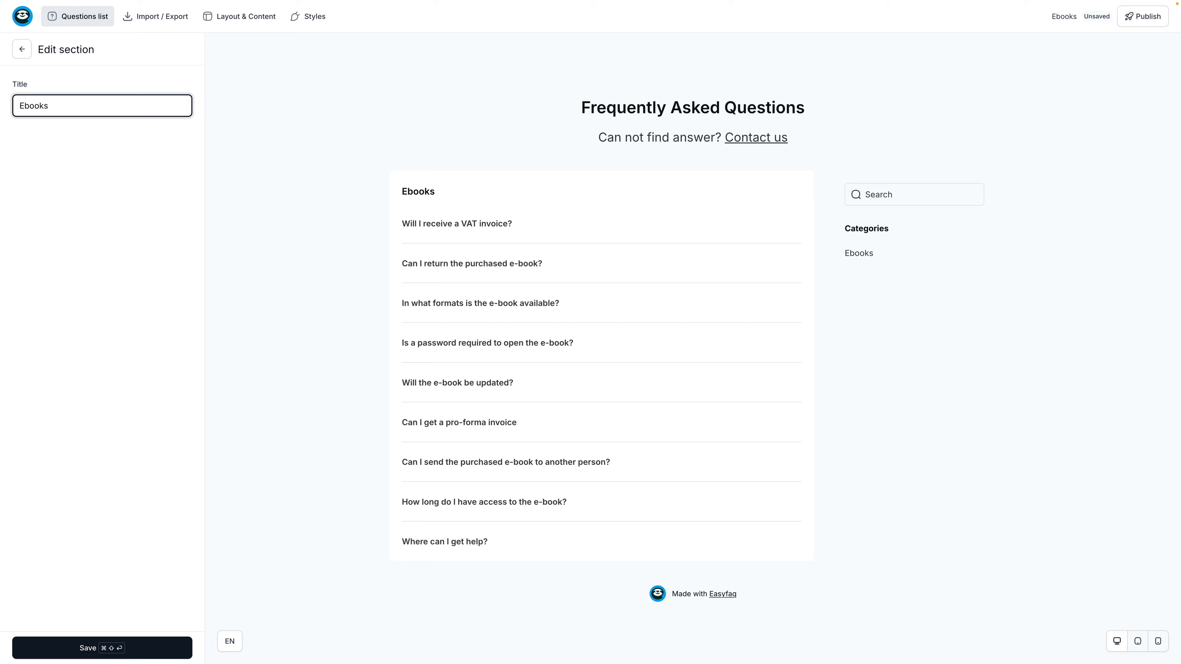
pyautogui.press('super+shift+Return')
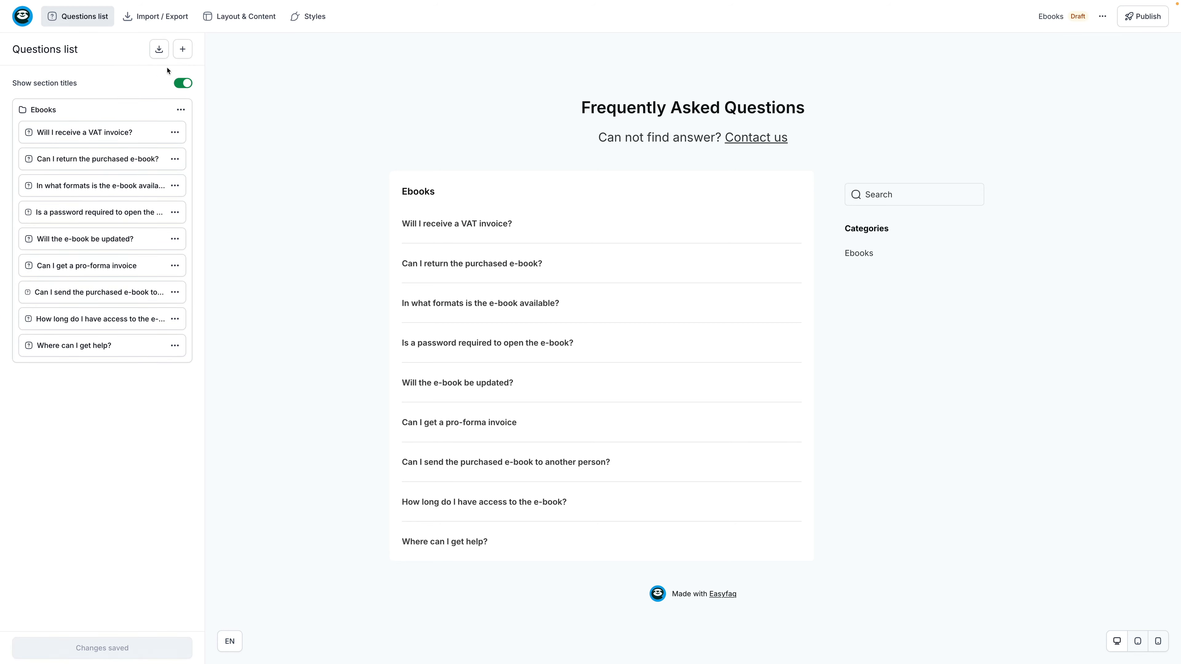
# Add a new section titled "Invoices" and save it
pyautogui.click(179, 55)
pyautogui.click(140, 94)
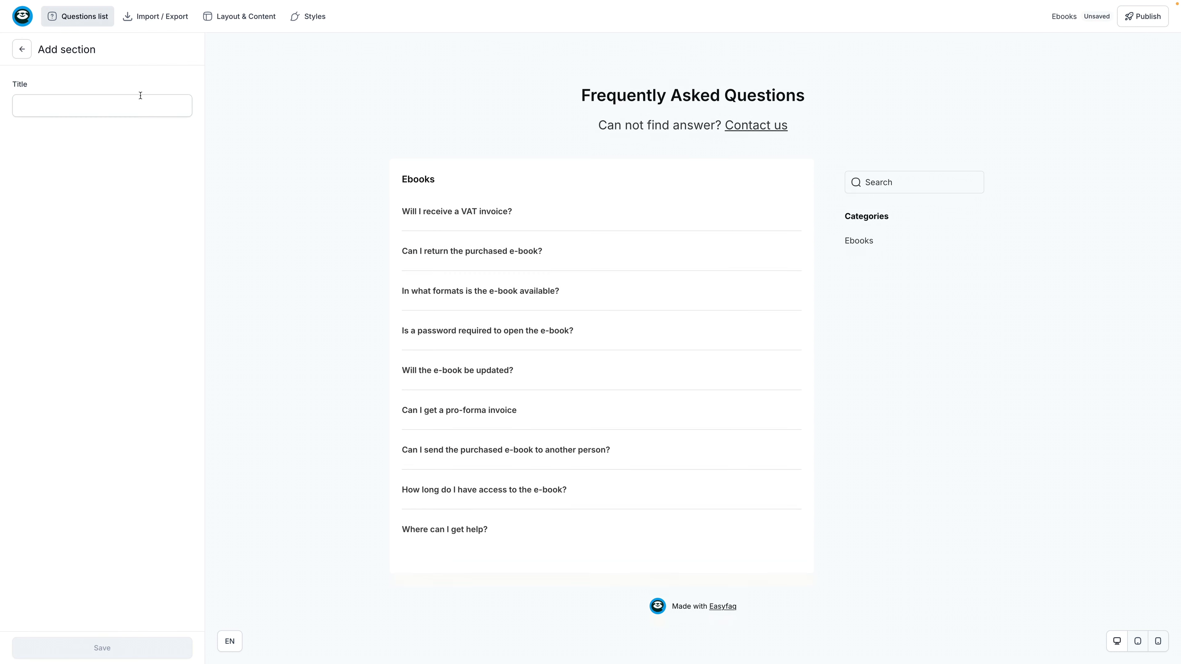
pyautogui.write('Invoices')
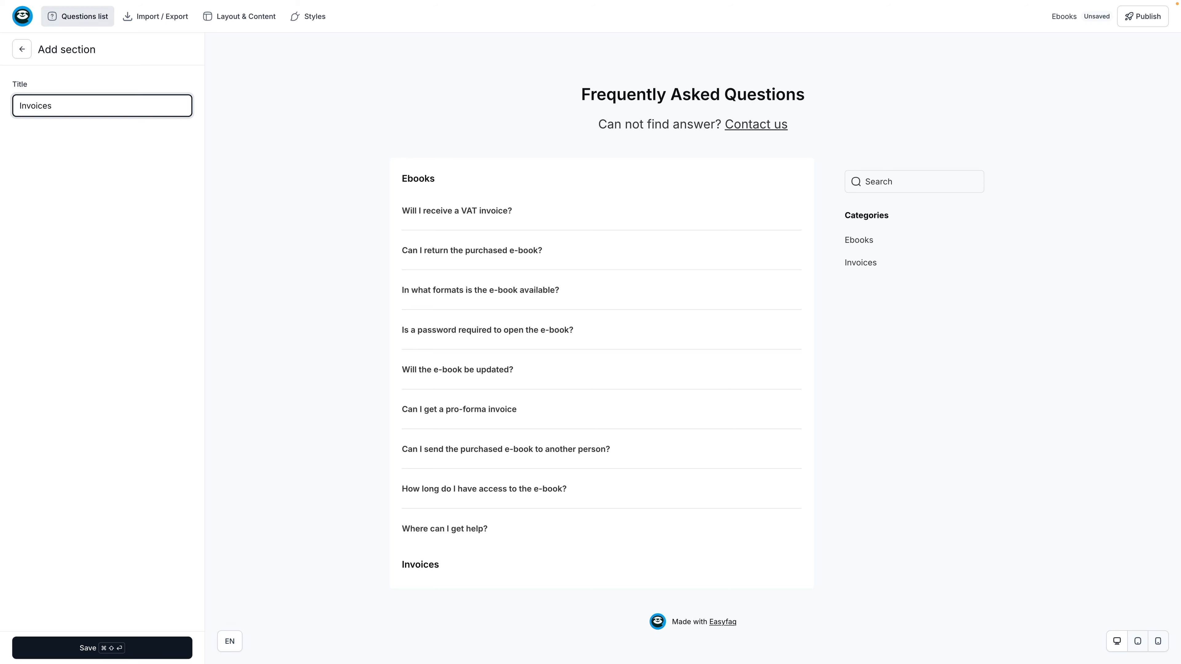
pyautogui.press('super+shift+Return')
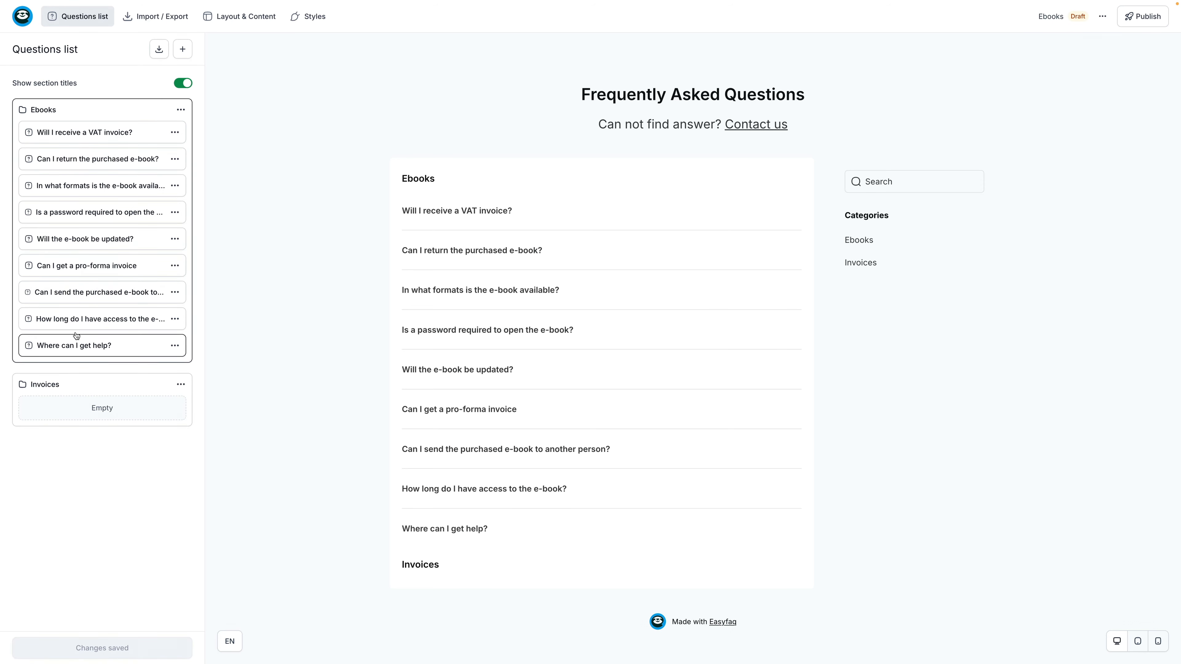
# Move the pro-forma and VAT invoice questions into the Invoices section and save, continuing to the layout and content settings
pyautogui.moveTo(84, 275); pyautogui.dragTo(89, 355)
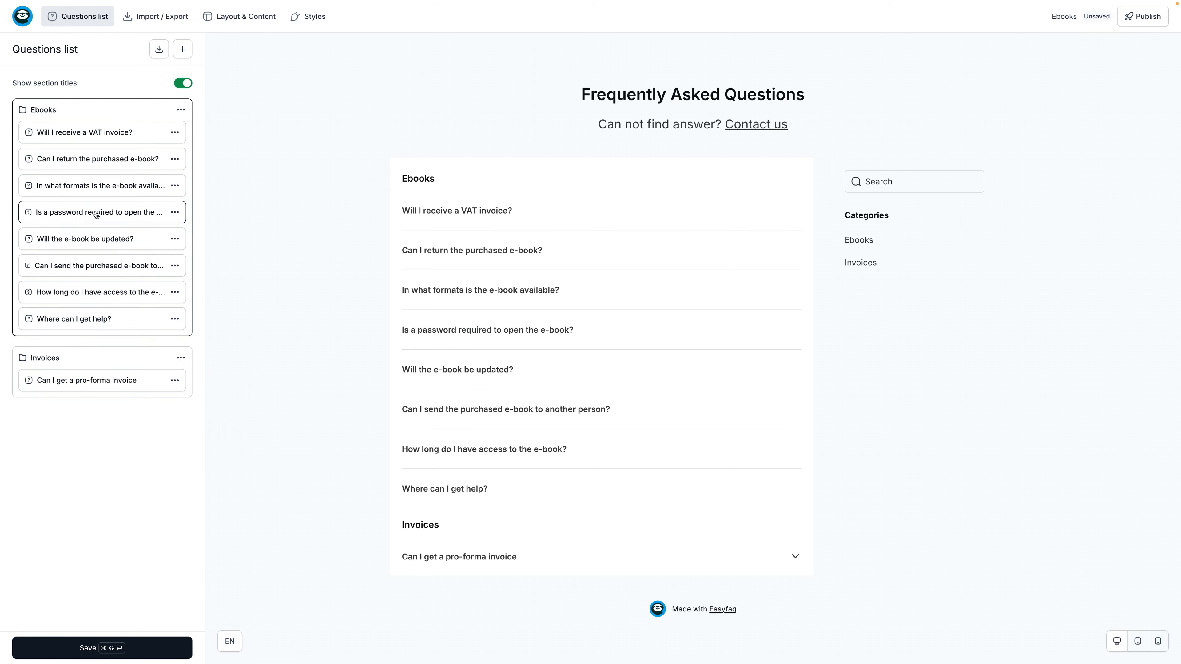
pyautogui.moveTo(82, 133); pyautogui.dragTo(99, 378)
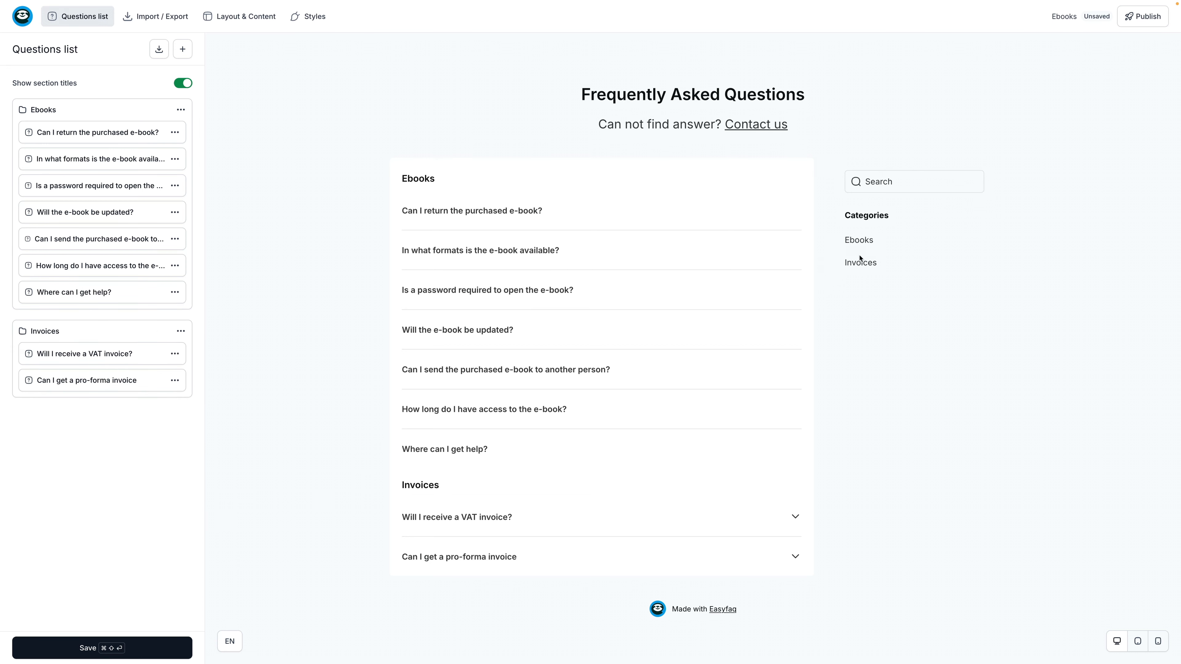
pyautogui.click(863, 264)
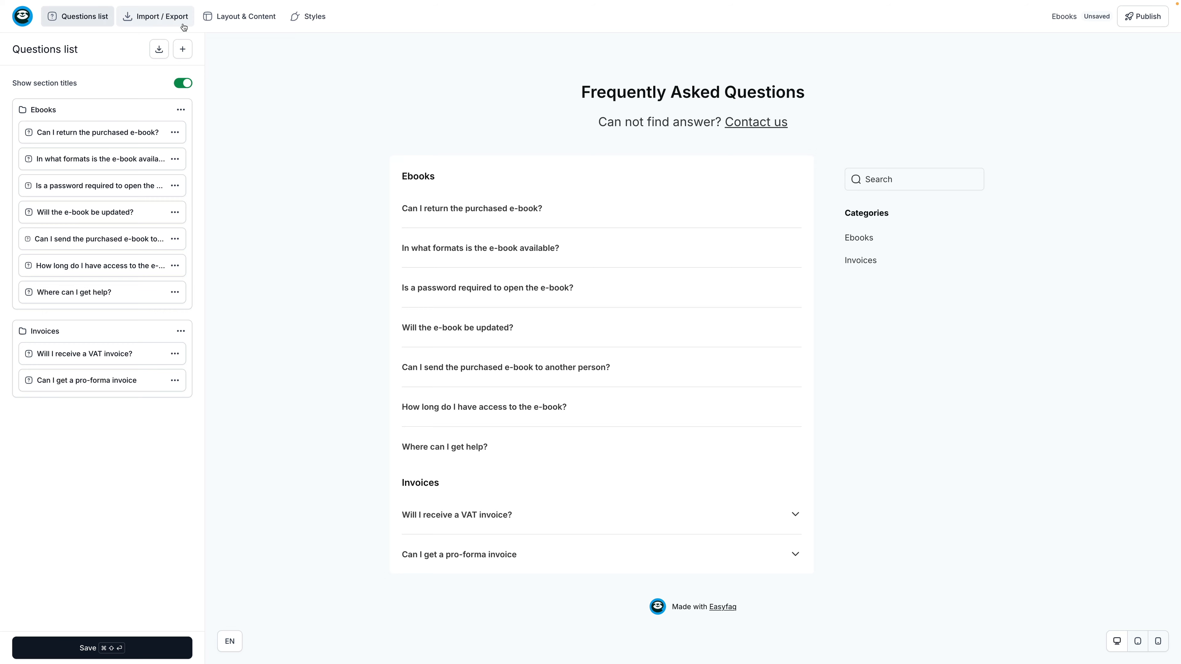
pyautogui.click(253, 20)
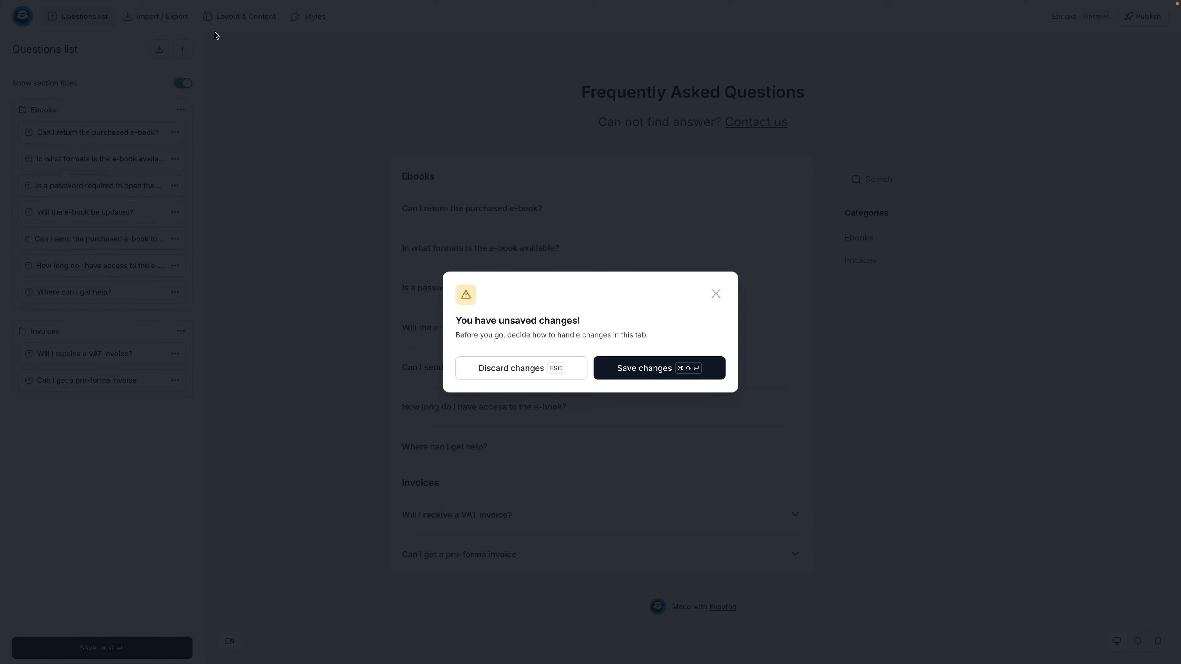
pyautogui.click(618, 365)
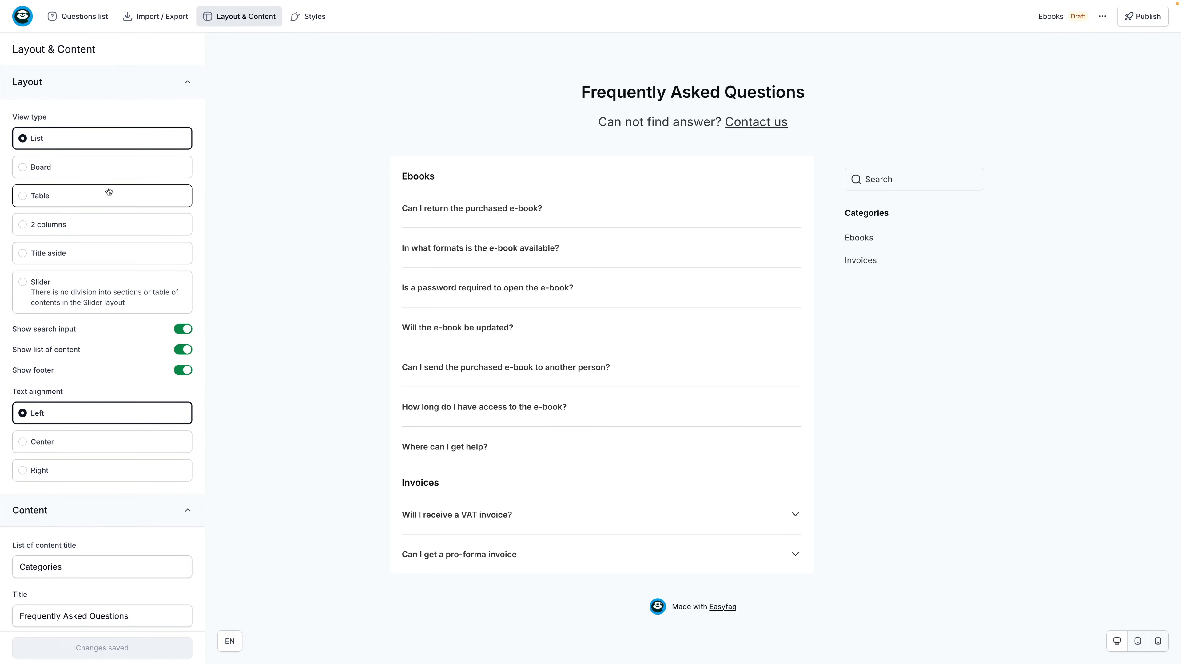
# Try the Board, Table, 2 columns, Title aside and Slider view types and set the layout to Table
pyautogui.click(65, 171)
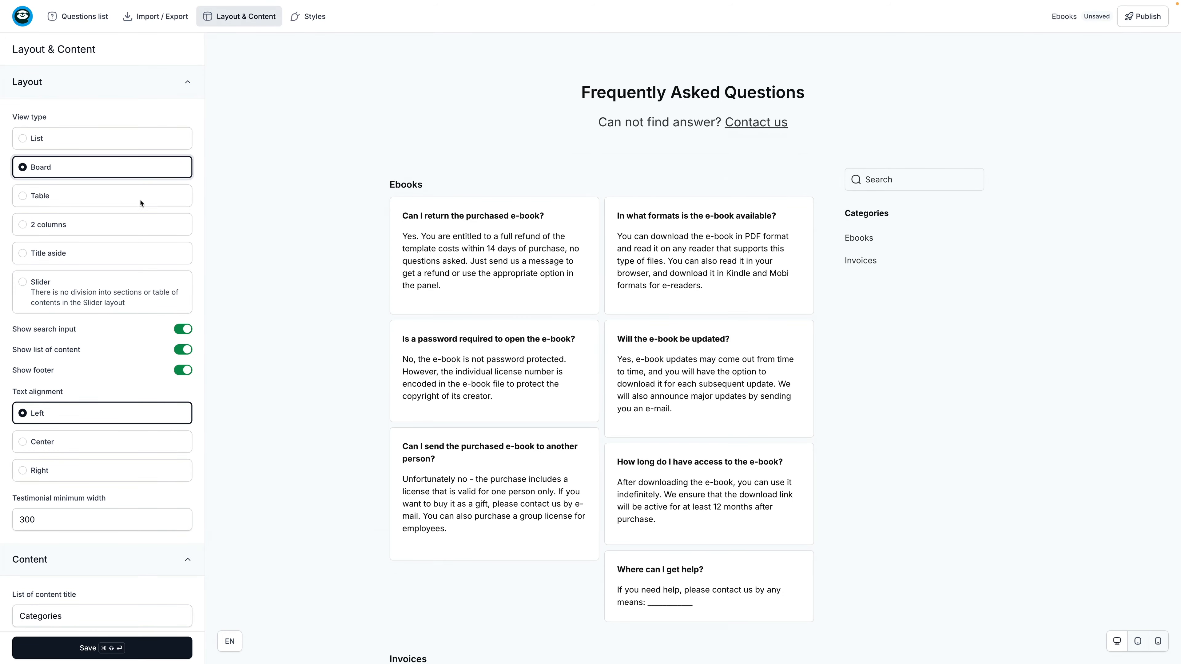
pyautogui.click(90, 200)
pyautogui.click(112, 231)
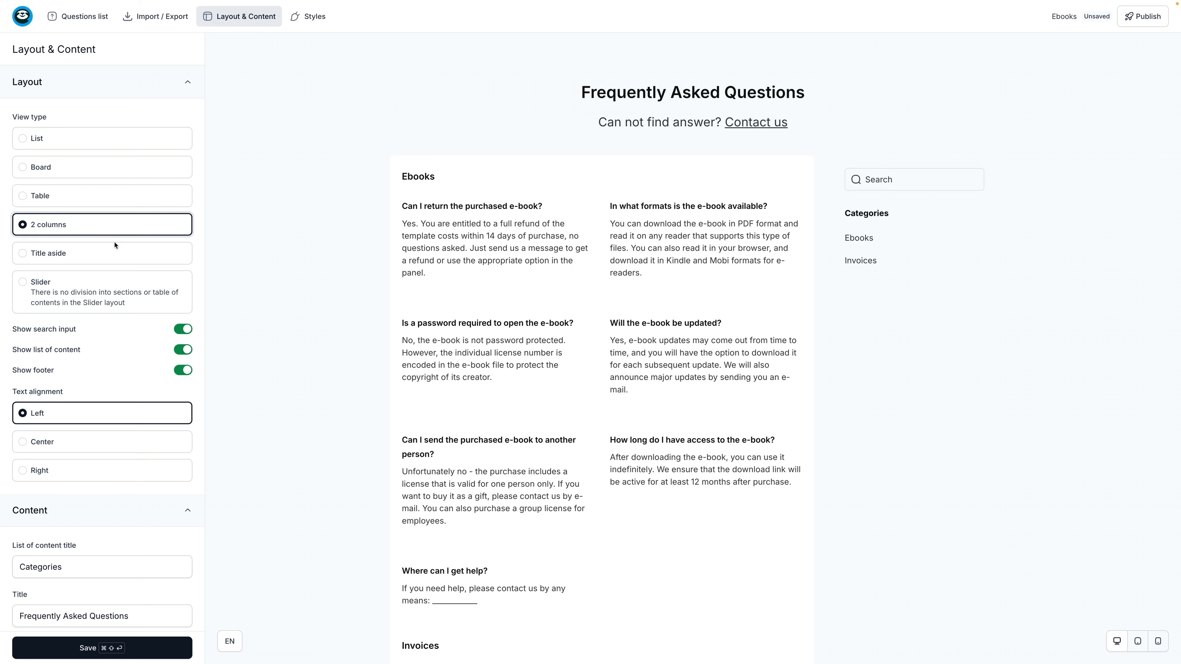
pyautogui.click(115, 261)
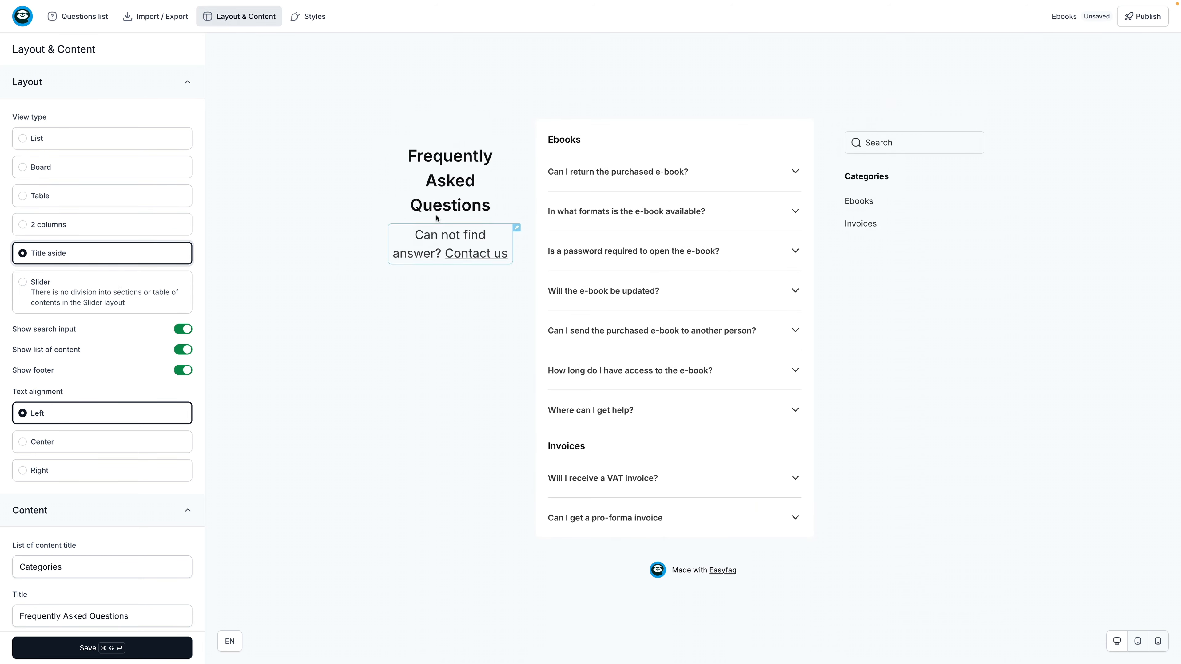
pyautogui.click(93, 296)
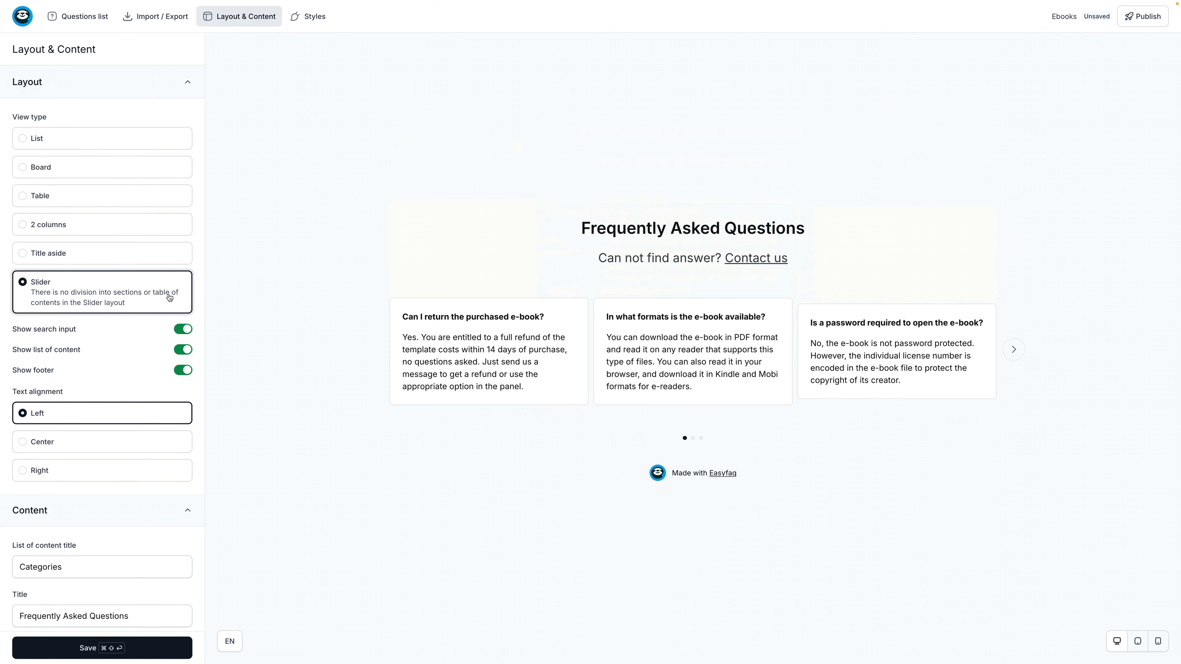
pyautogui.click(138, 204)
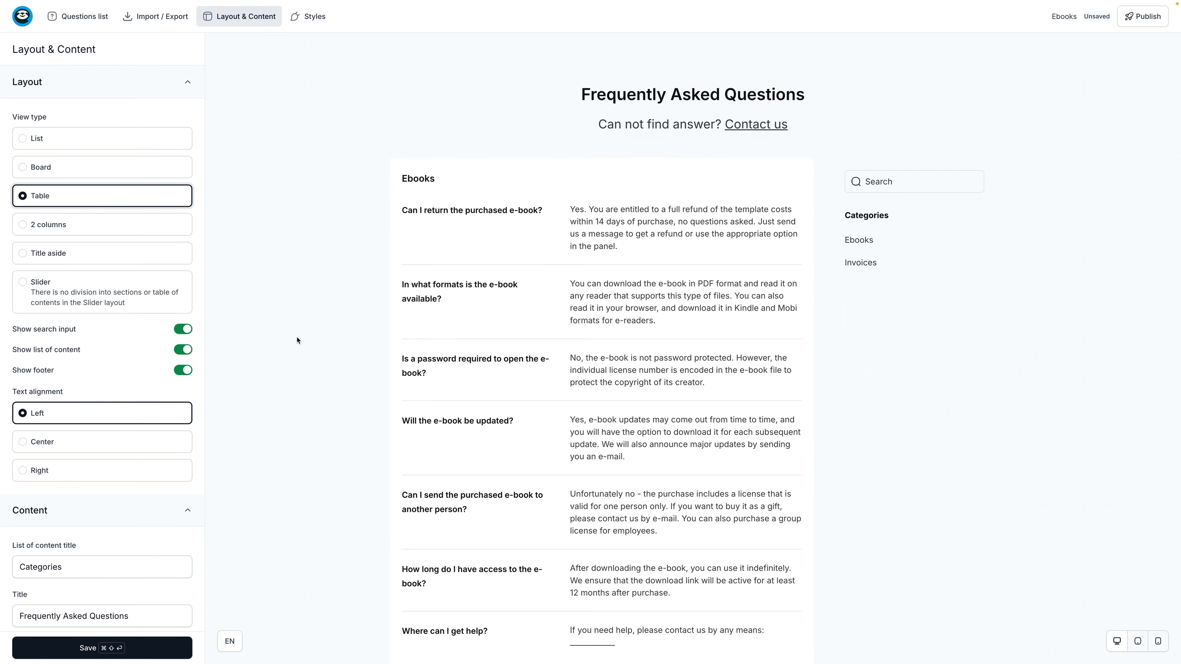
# Switch the search input and the list of content off and back on, and check the end of the FAQ preview
pyautogui.click(183, 332)
pyautogui.click(185, 331)
pyautogui.click(181, 352)
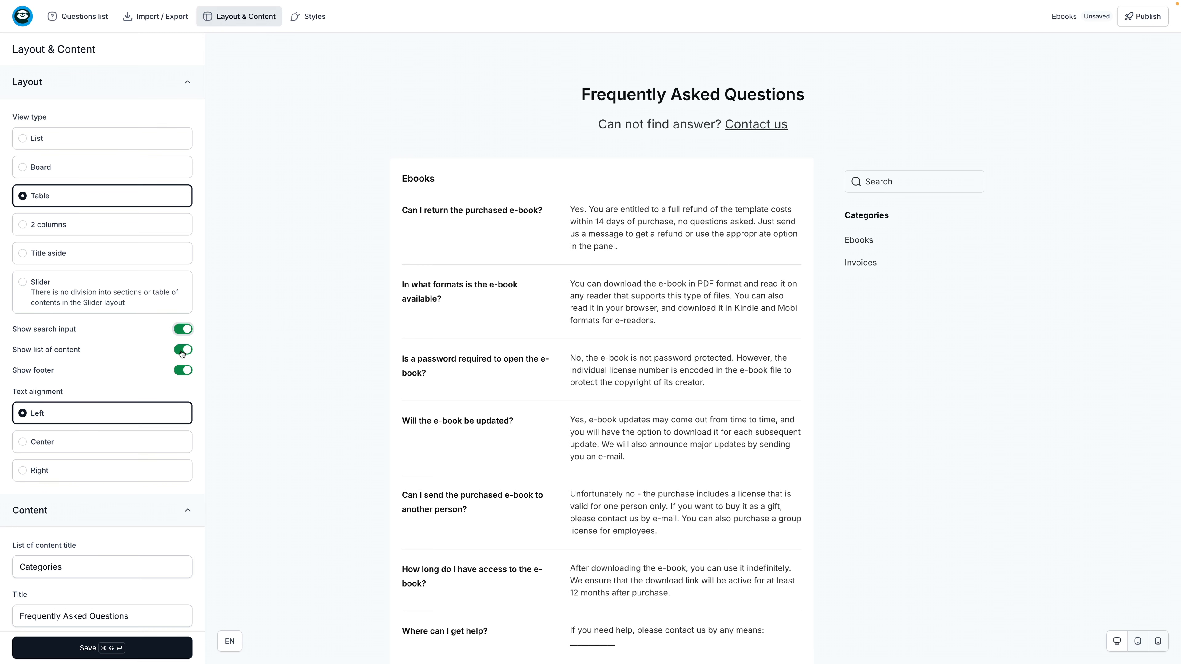
pyautogui.click(181, 352)
pyautogui.scroll(-5, 701, 621)
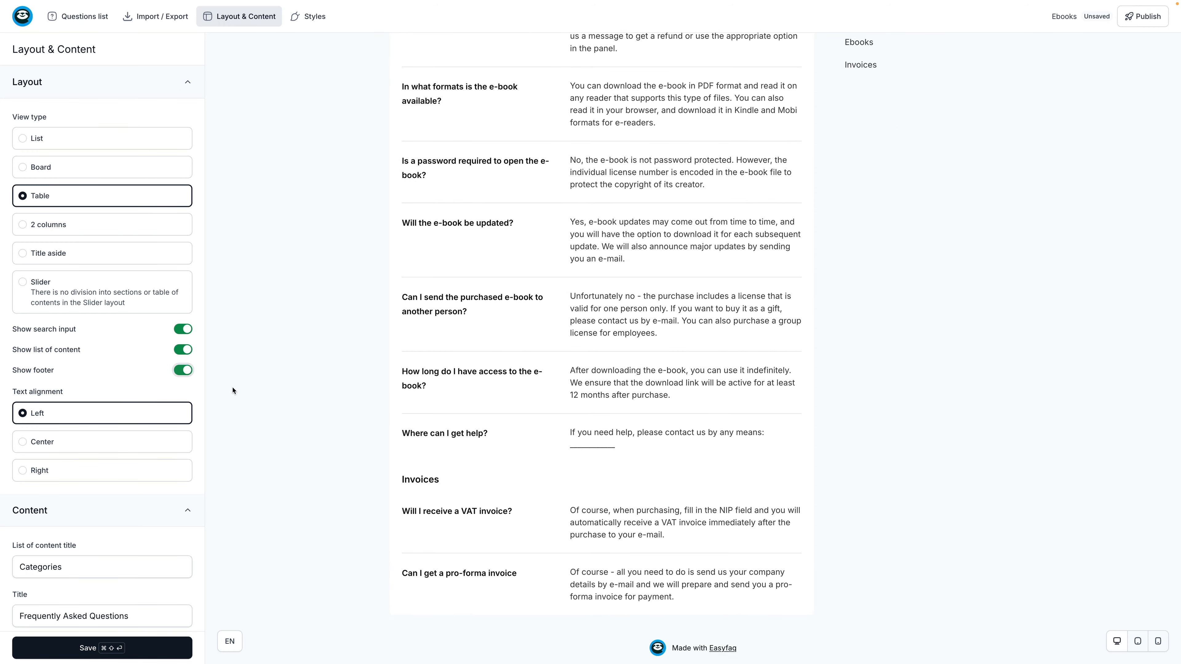
# Try centred text alignment and restore it to Left
pyautogui.scroll(-3, 79, 371)
pyautogui.click(80, 371)
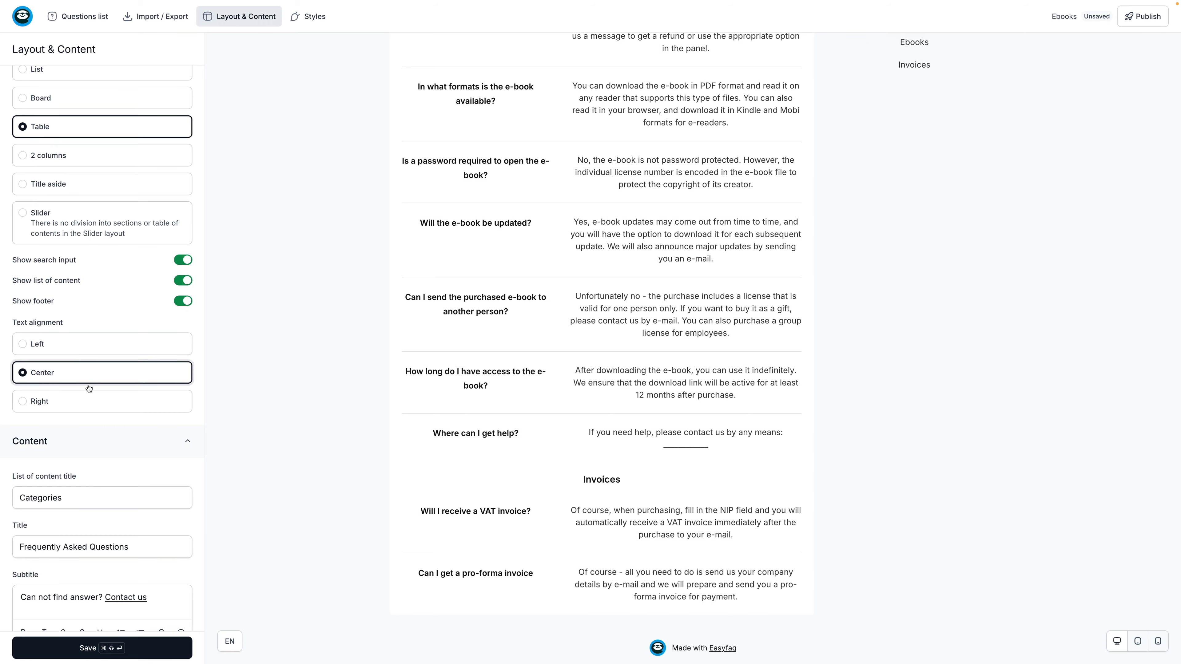
pyautogui.click(88, 352)
# Open the "Categories" heading for editing from the FAQ preview and clear the list of content title
pyautogui.scroll(-1, 135, 413)
pyautogui.scroll(-2, 136, 413)
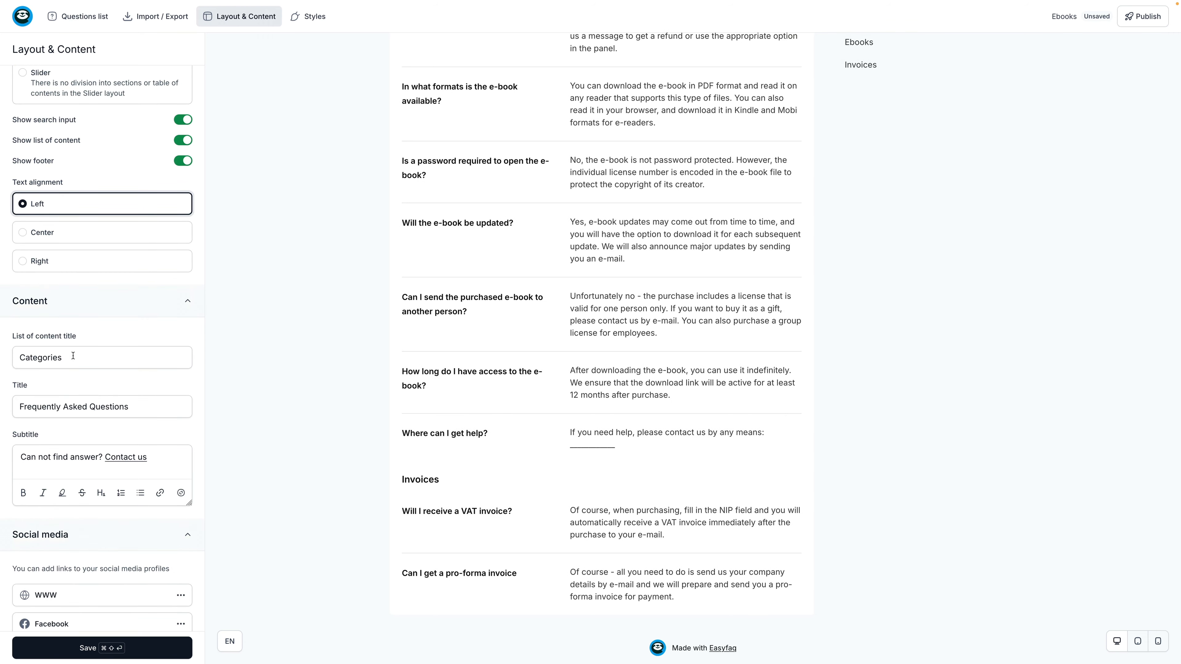
pyautogui.scroll(4, 676, 410)
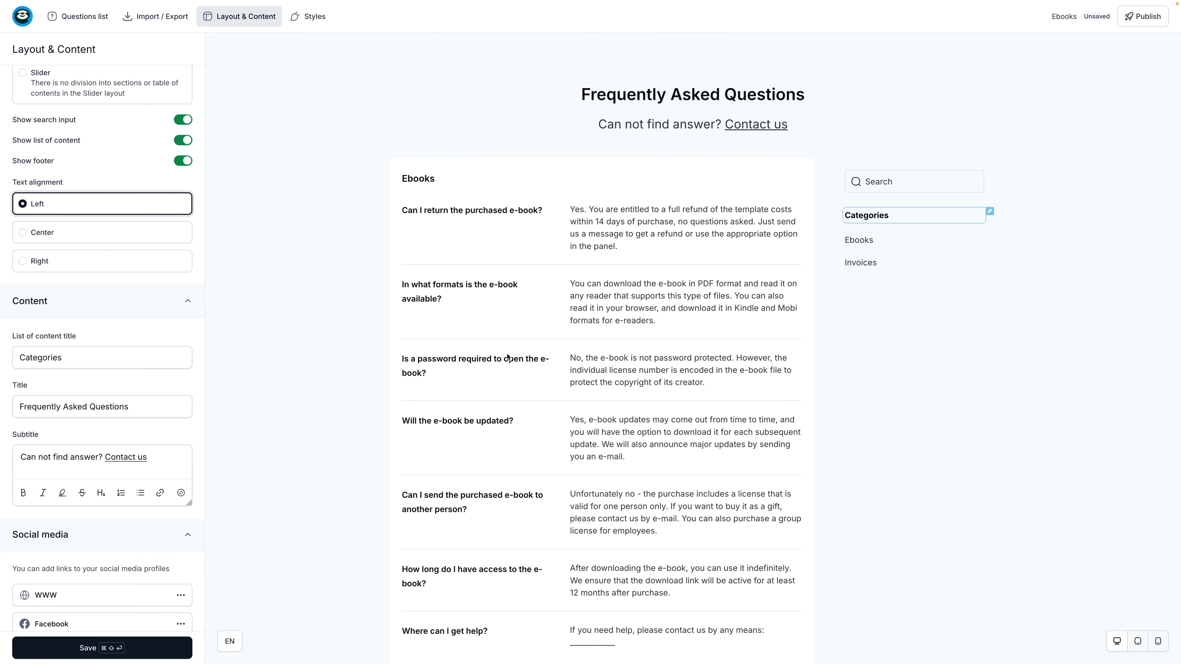
pyautogui.scroll(-3, 114, 519)
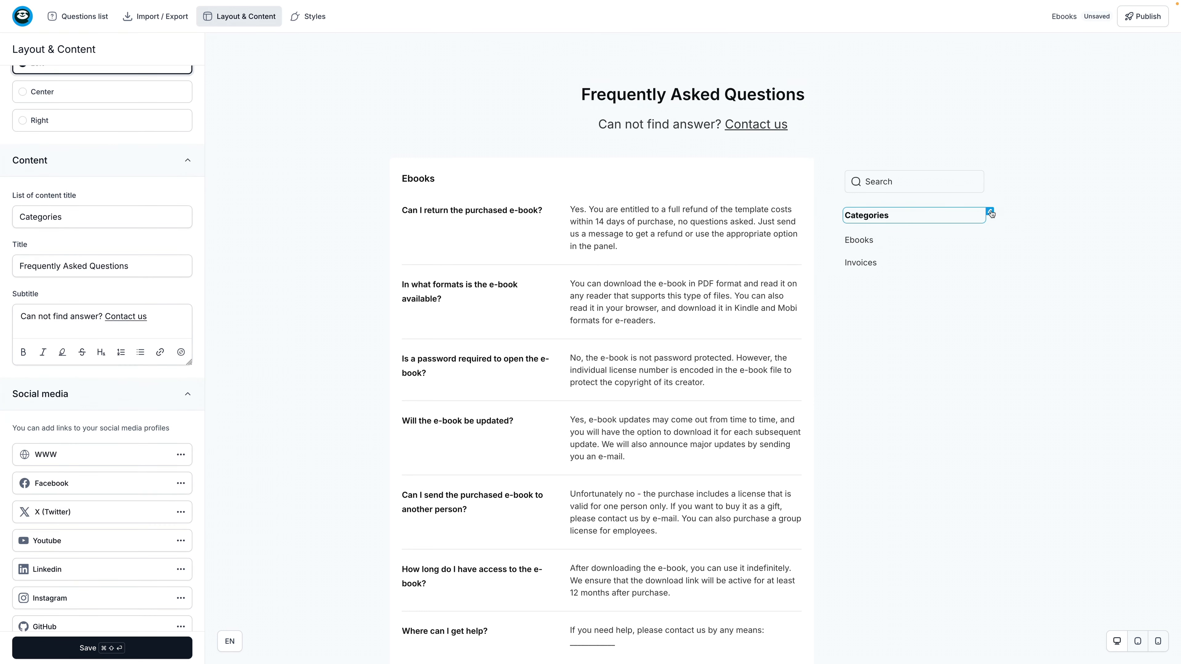
pyautogui.click(992, 215)
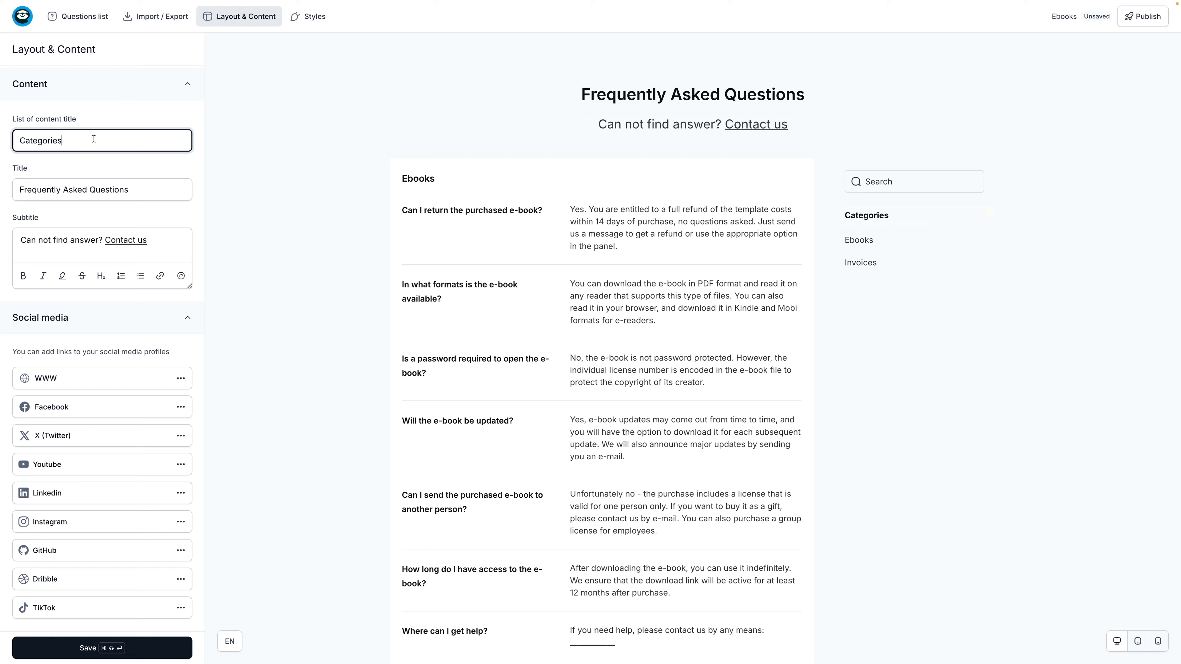
pyautogui.doubleClick(64, 143)
pyautogui.press('BackSpace')
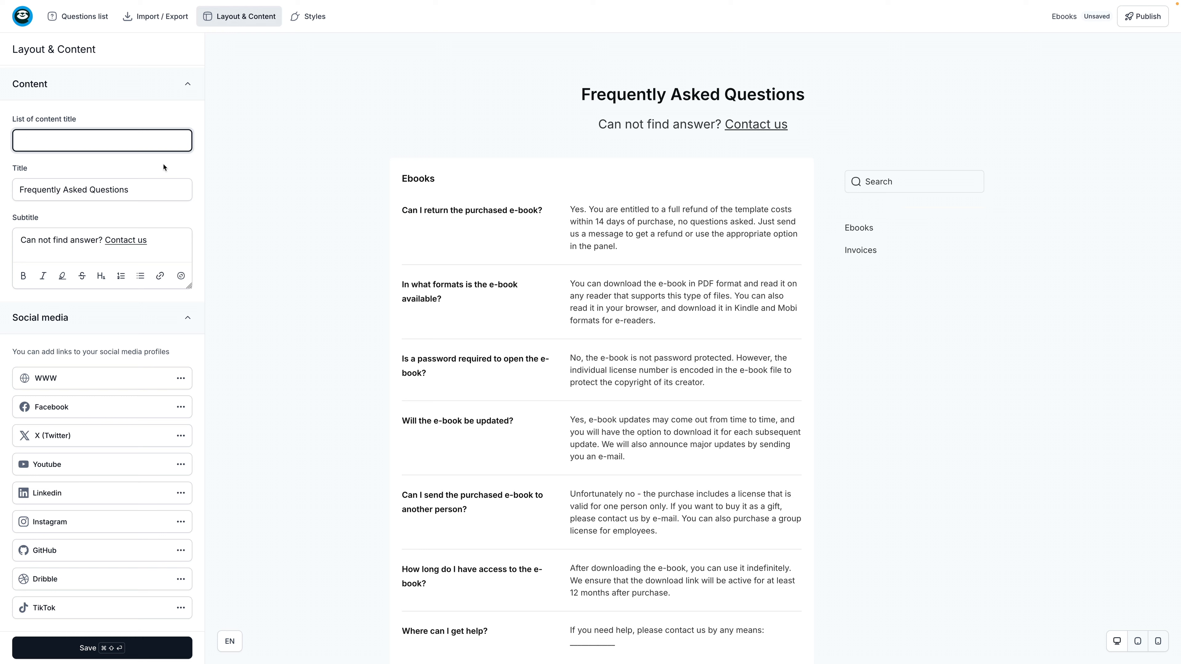
# Add a WWW link with the URL easy.tools to the FAQ's social media and save the change
pyautogui.click(120, 190)
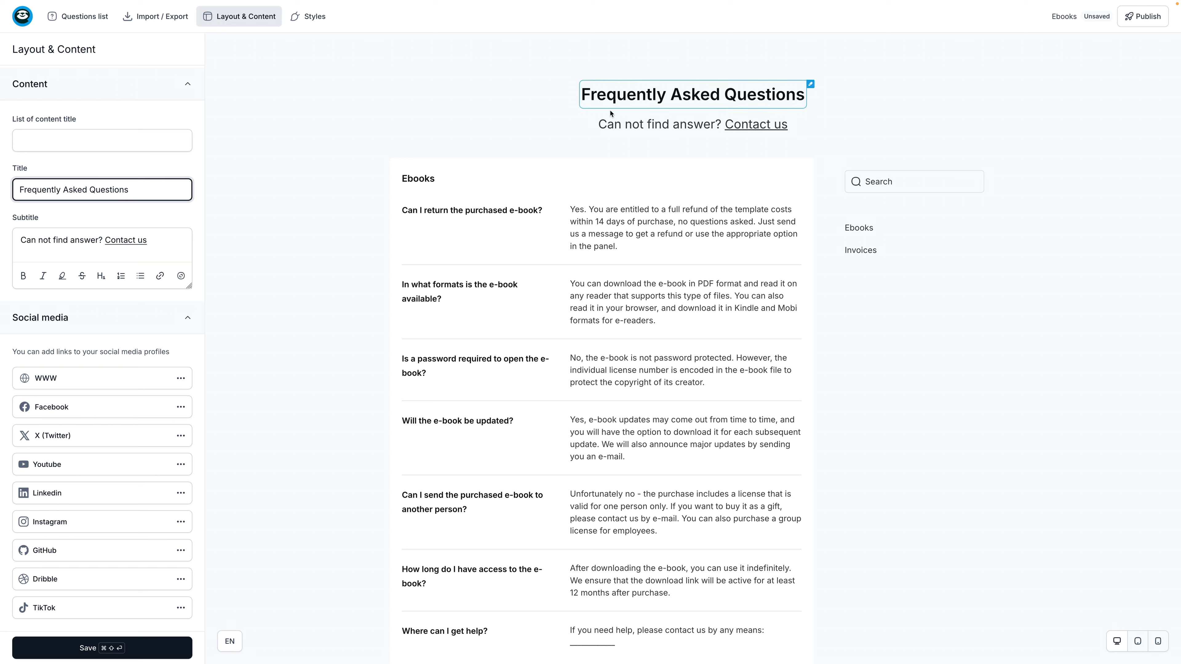
pyautogui.click(81, 387)
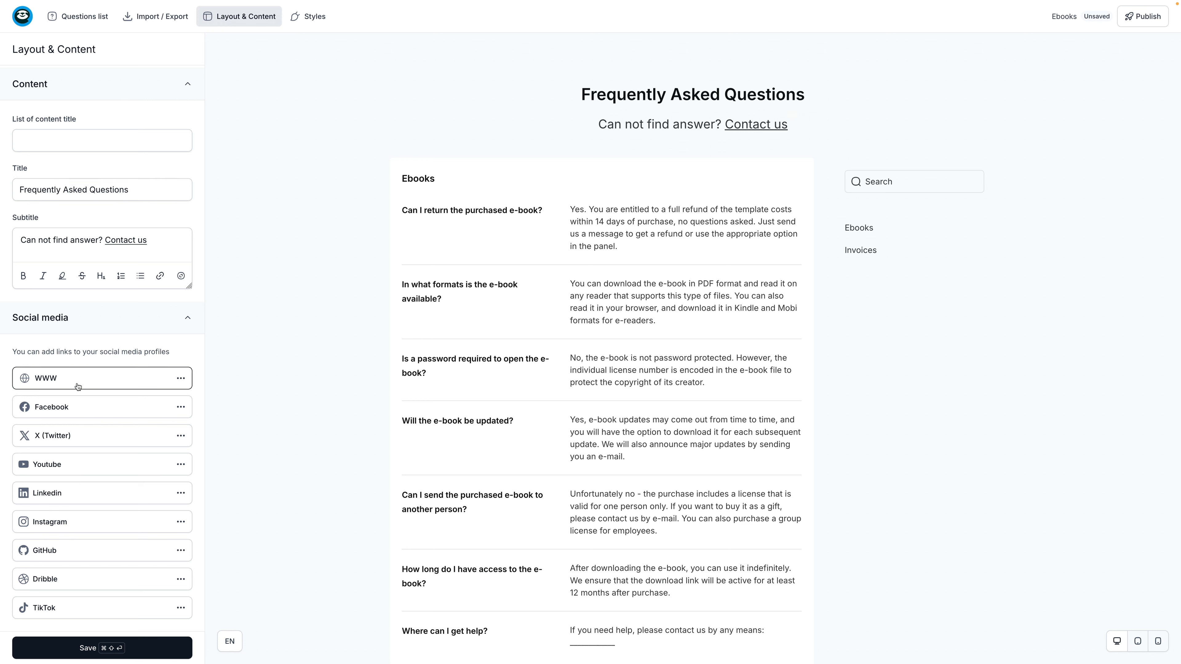
pyautogui.click(62, 131)
pyautogui.write('easy.tools')
pyautogui.press('super+a')
pyautogui.press('super+c')
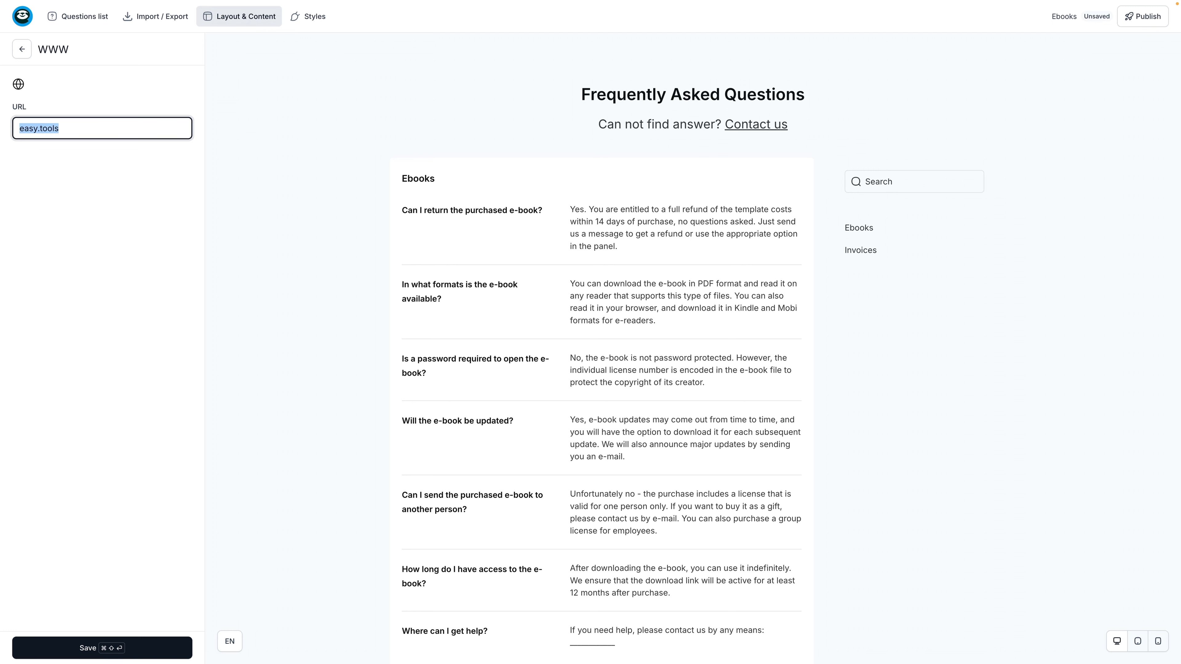
pyautogui.click(96, 639)
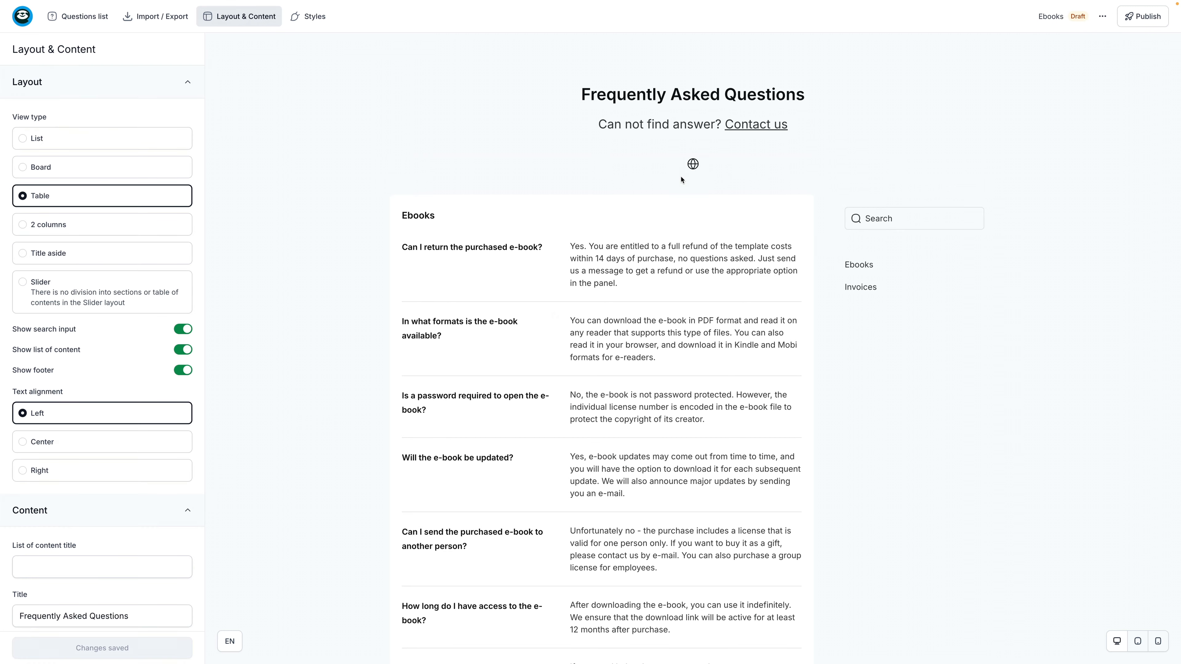
# Give the X (Twitter) social media link the copied URL easy.tools and save it
pyautogui.scroll(-9, 151, 452)
pyautogui.click(94, 438)
pyautogui.click(90, 131)
pyautogui.press('super+v')
pyautogui.click(102, 648)
# Give the Linkedin social media link the copied URL easy.tools and save it
pyautogui.scroll(-9, 128, 425)
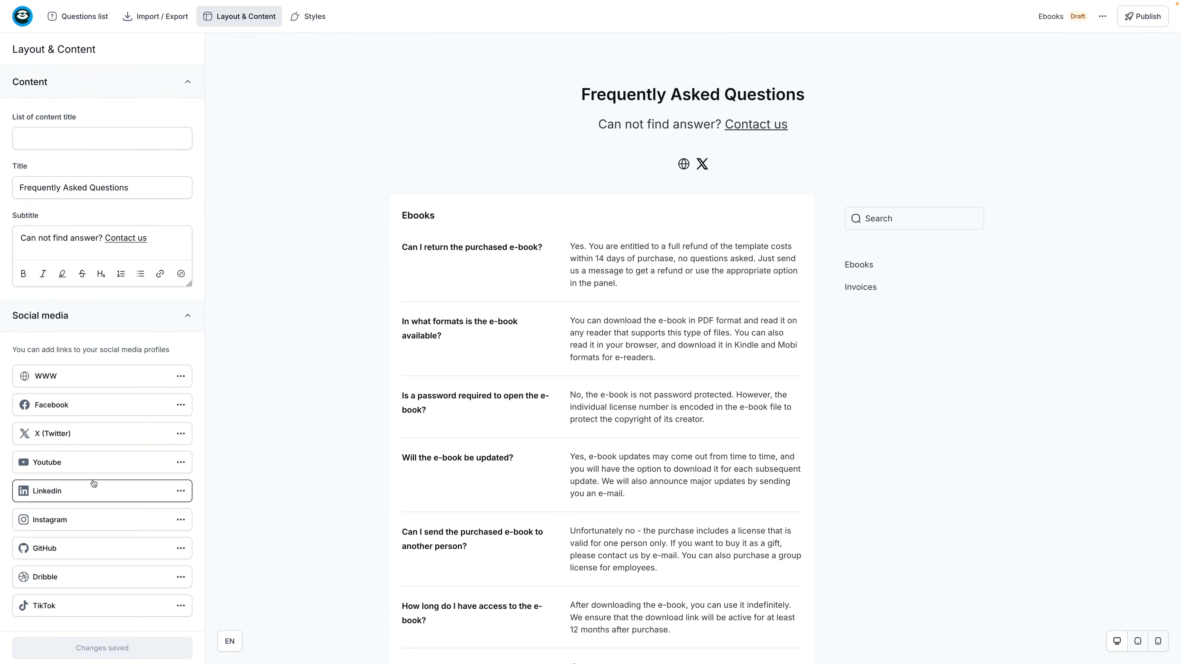
pyautogui.click(77, 493)
pyautogui.press('super+v')
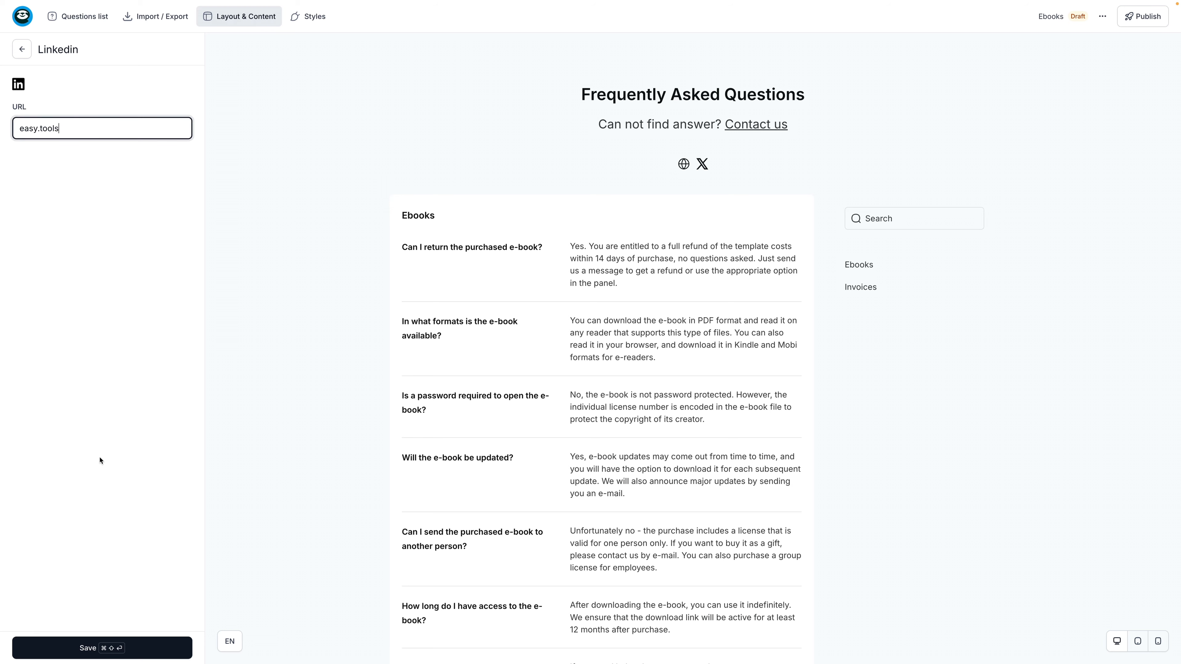
pyautogui.click(105, 648)
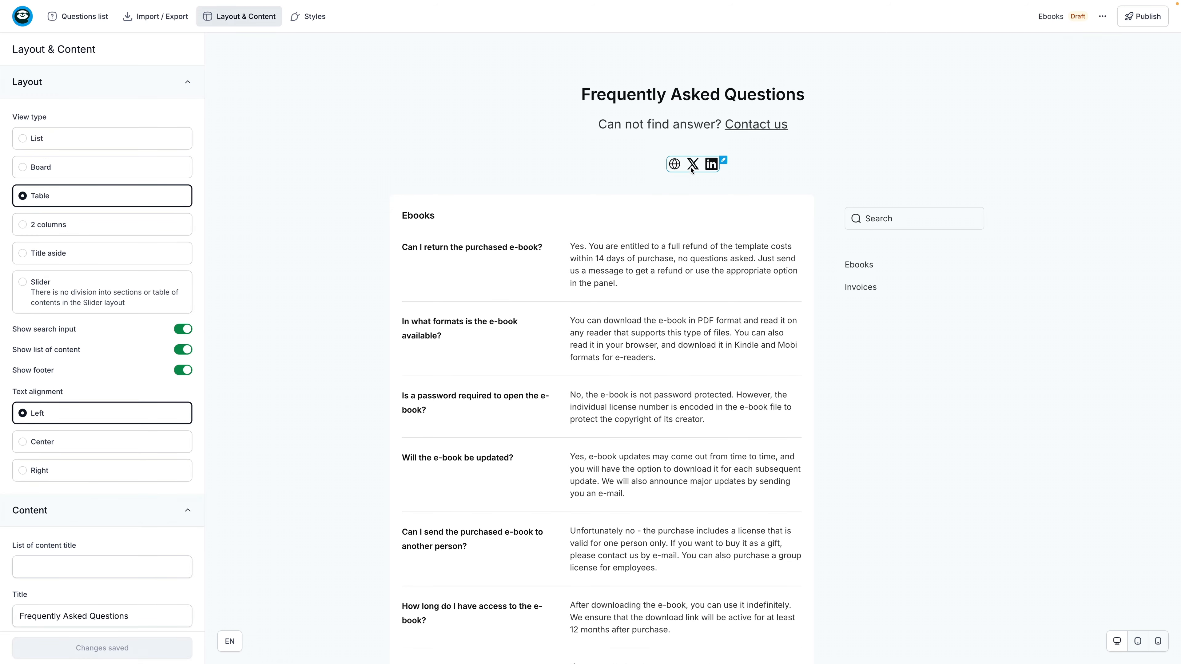
# Try the Classic style theme before returning to Default, and save the FAQ styles with the Dark color theme
pyautogui.click(304, 23)
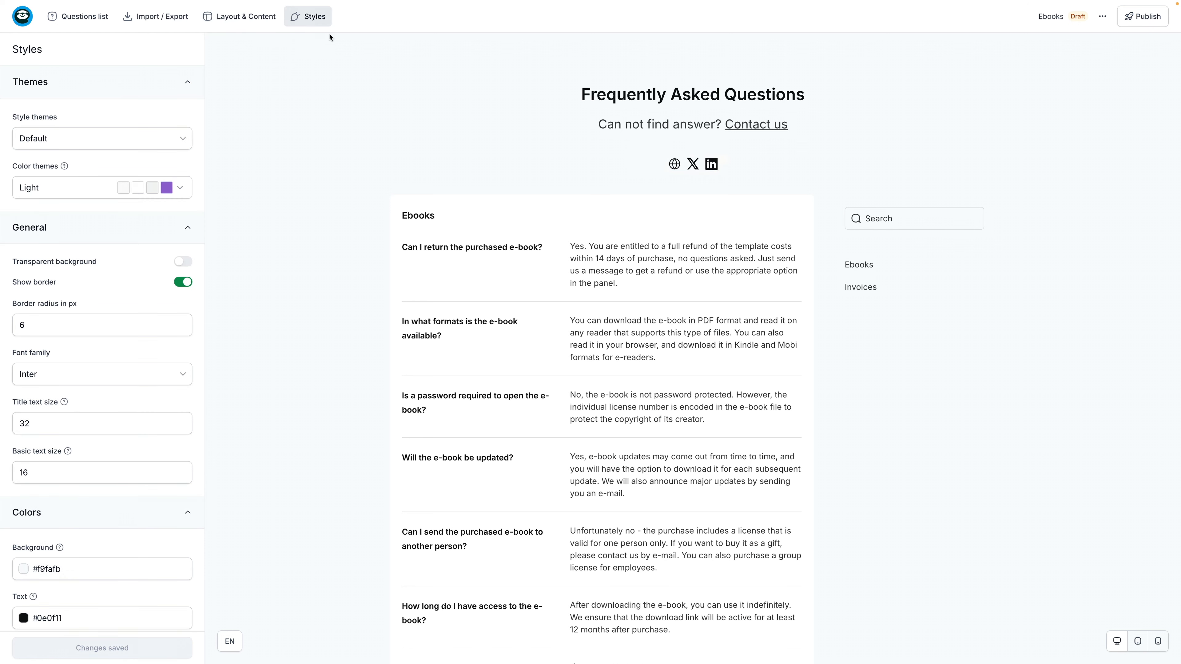
pyautogui.click(97, 139)
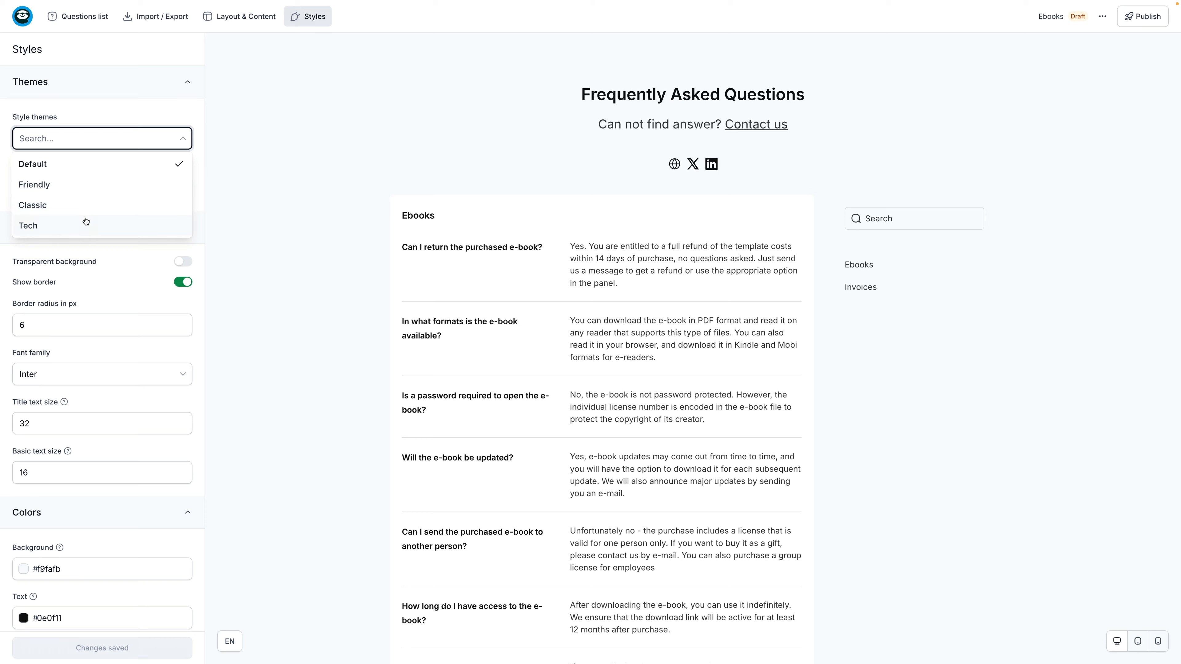
pyautogui.click(63, 206)
pyautogui.click(96, 143)
pyautogui.click(114, 163)
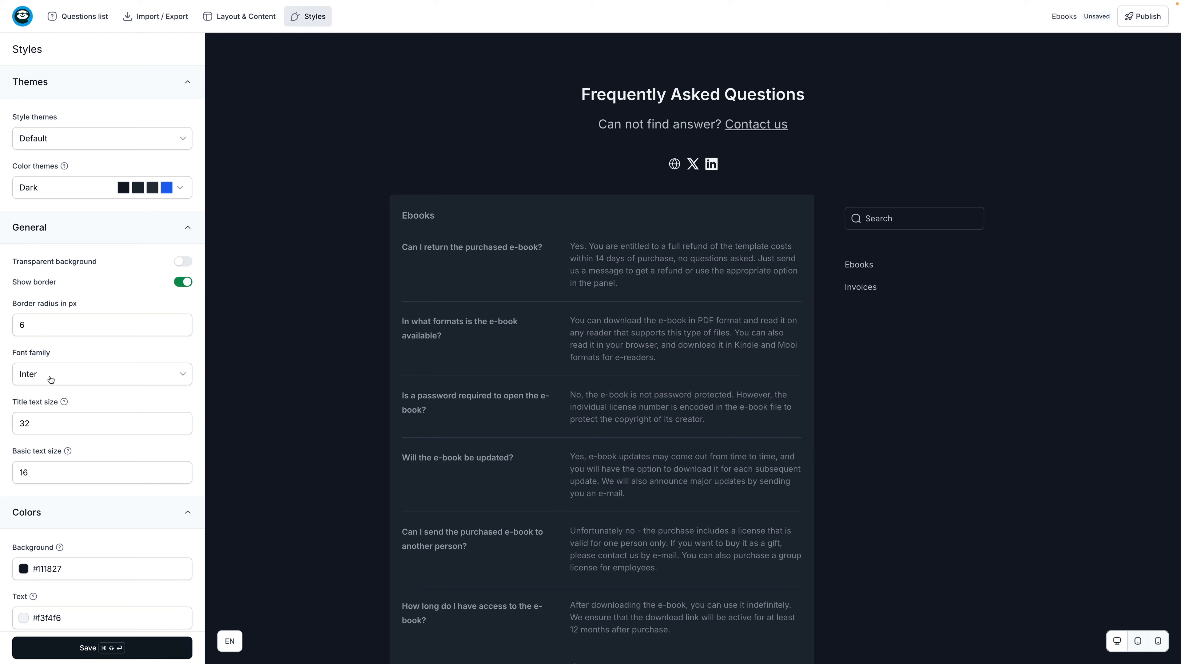
pyautogui.scroll(-3, 116, 460)
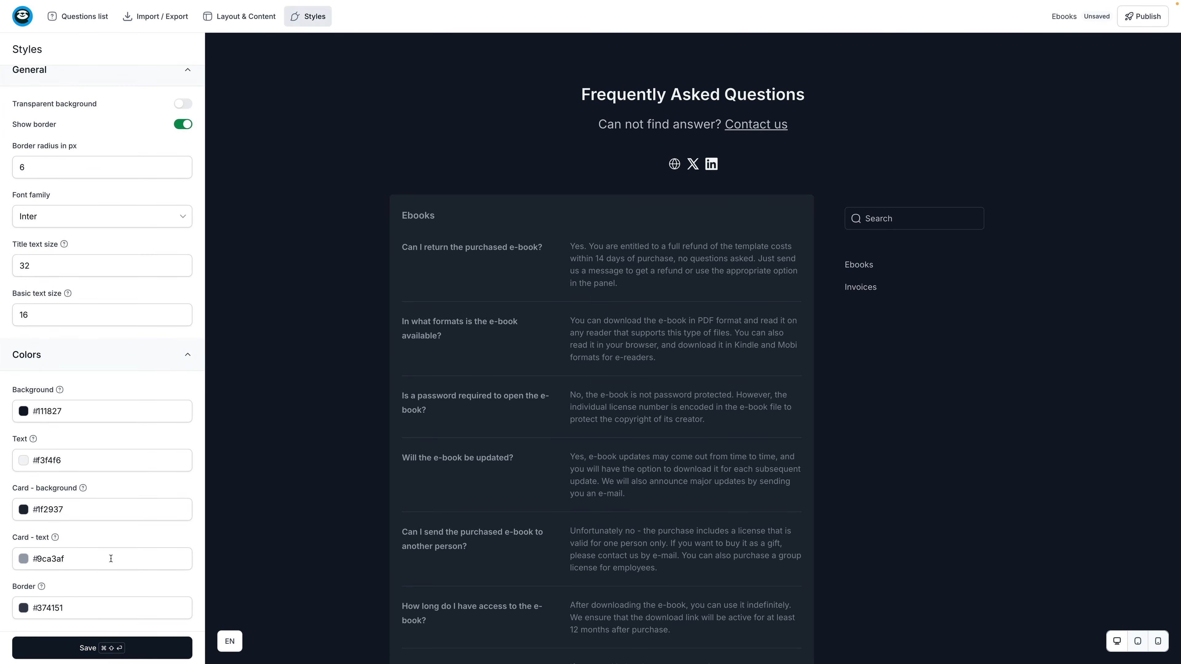
pyautogui.click(111, 649)
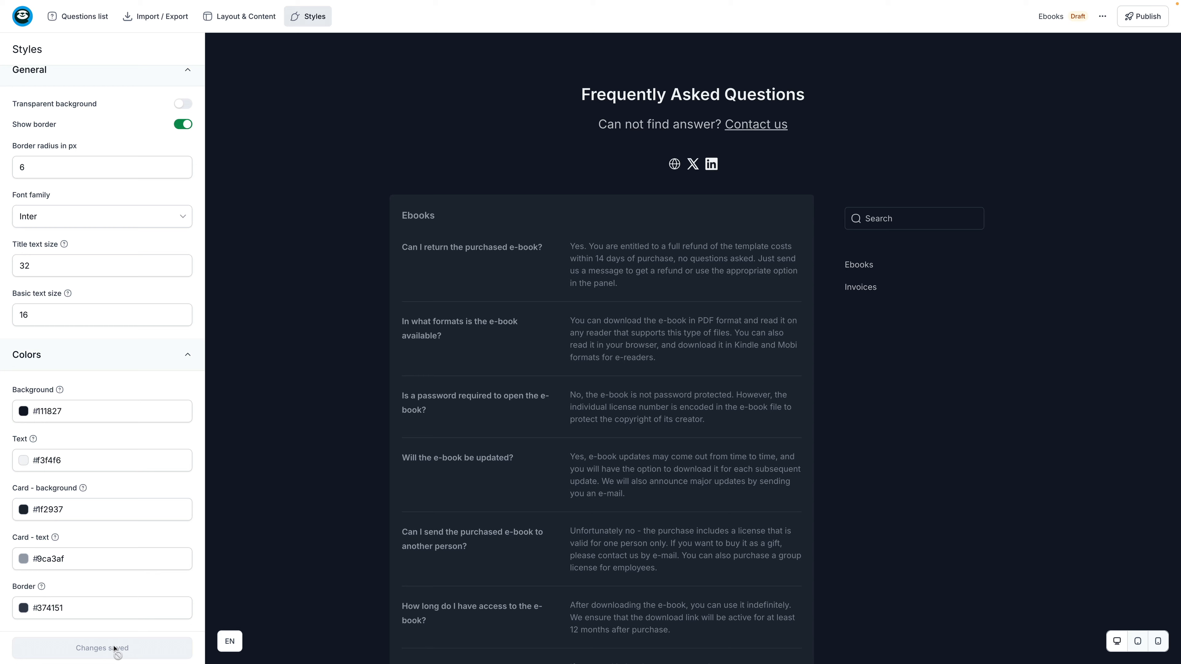
# Publish the Ebooks FAQ and dismiss the dialog with the embed code and FAQ link
pyautogui.click(1144, 16)
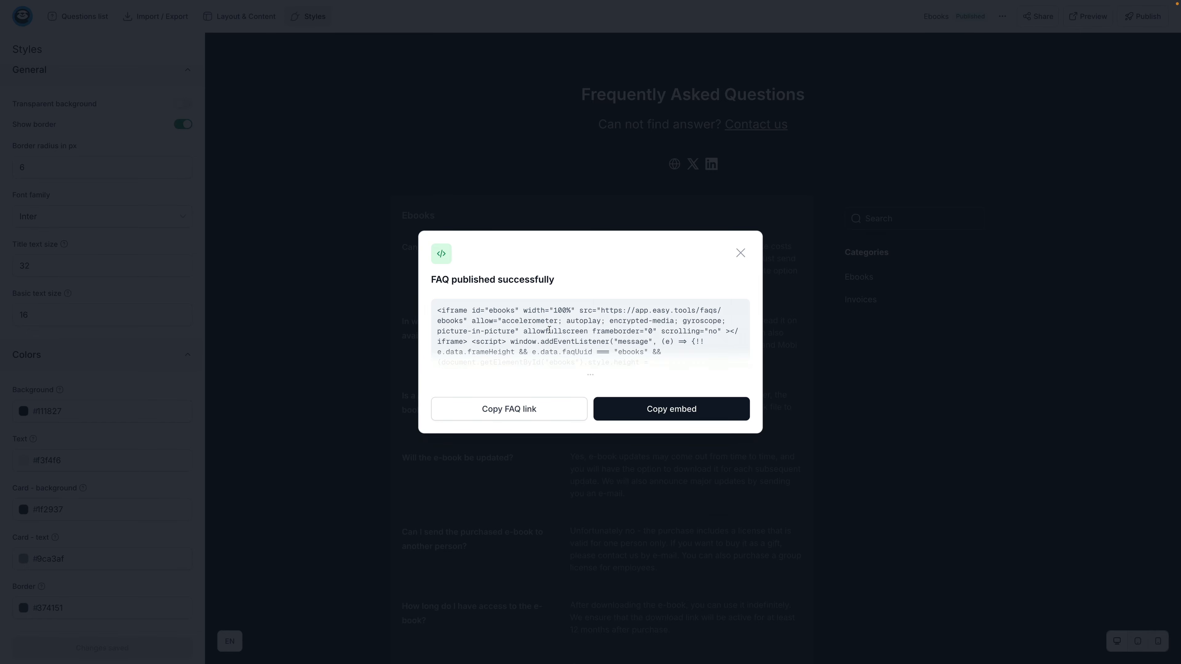
pyautogui.click(740, 252)
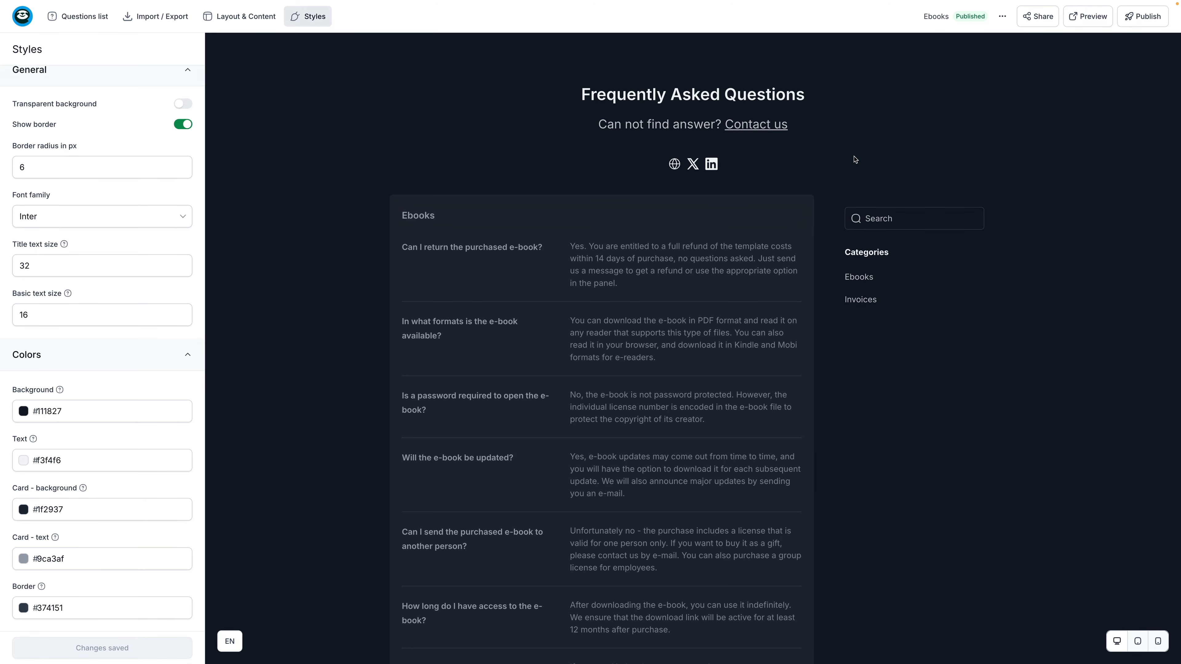
# Preview the published FAQ page and look through its questions, social links and categories
pyautogui.click(1081, 22)
pyautogui.scroll(-5, 631, 274)
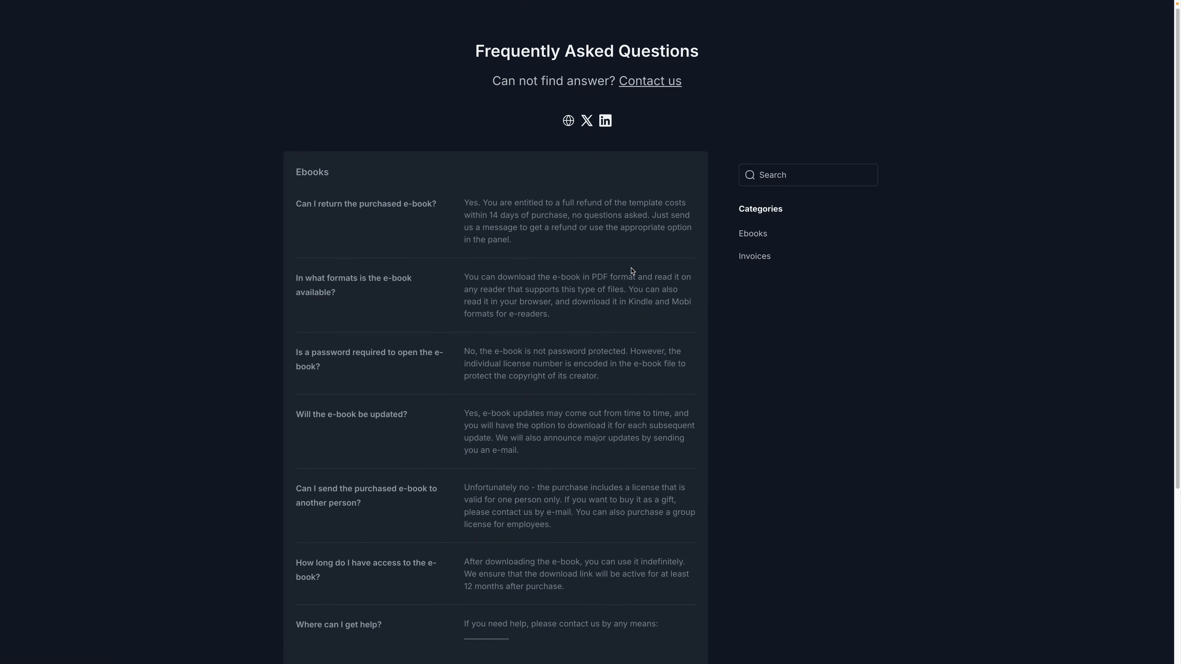
pyautogui.scroll(2, 629, 269)
pyautogui.scroll(4, 629, 268)
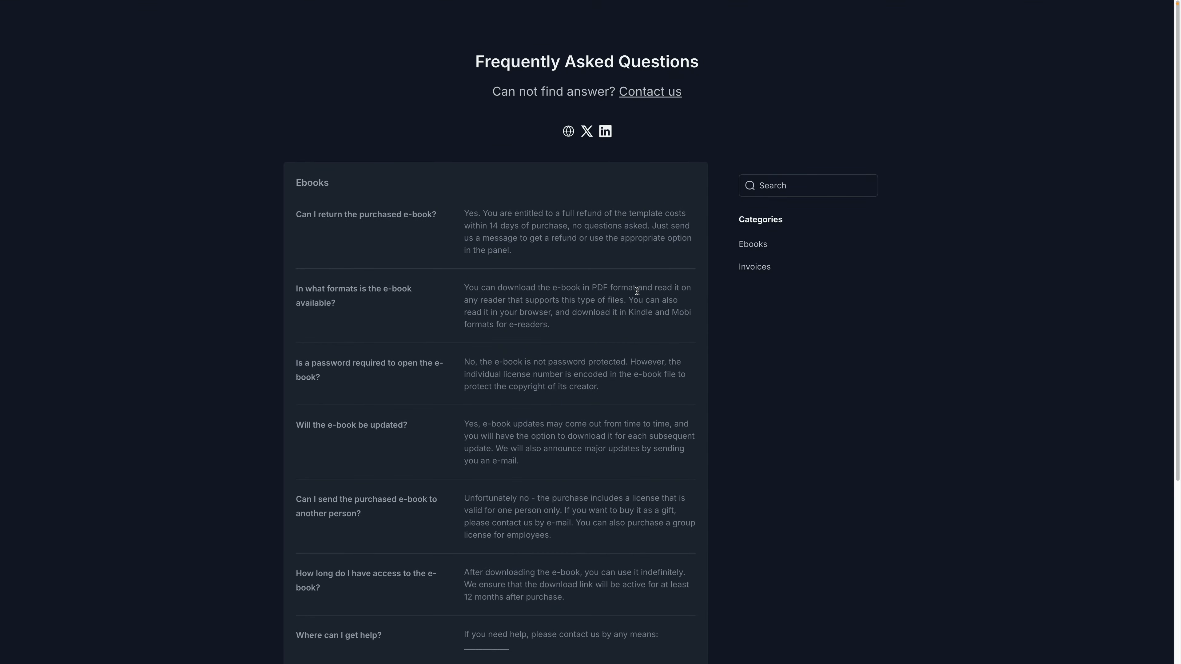